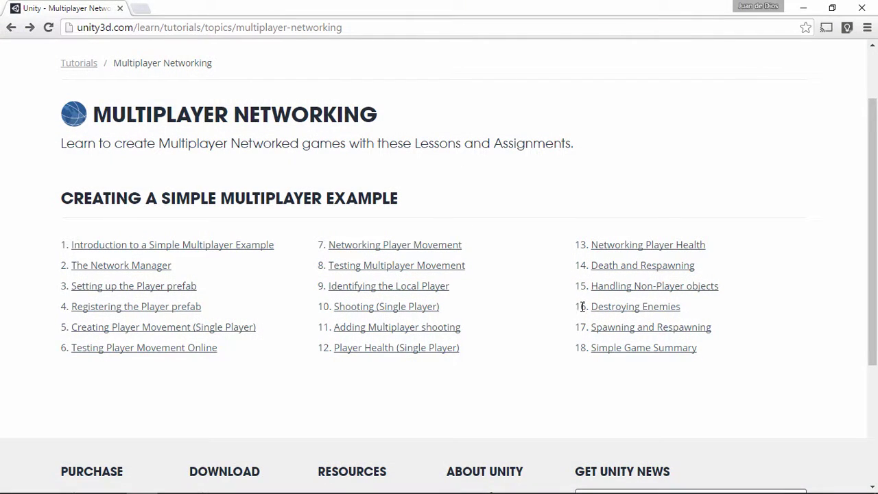
Open the Destroying Enemies tutorial and read its steps for adding Destroy On Death to Health.
click(629, 309)
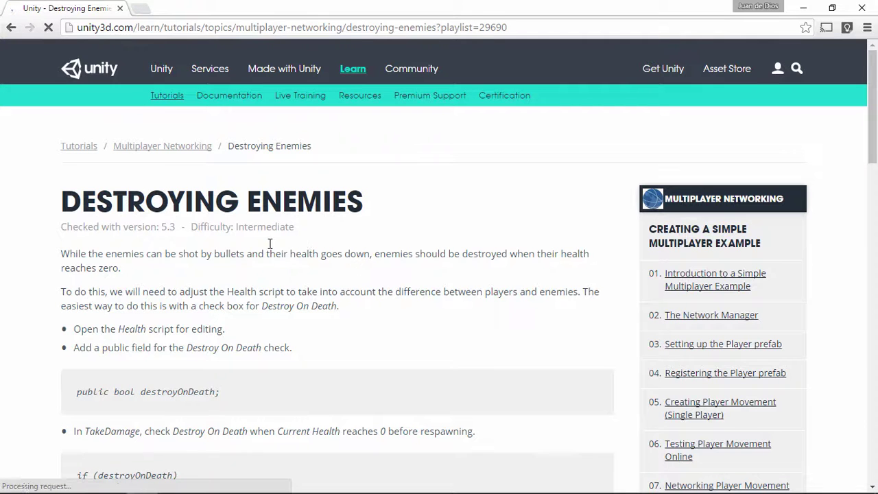
scroll(323, 271, down, 1)
mouse_move(869, 135)
mouse_down()
mouse_move(839, 323)
mouse_move(844, 133)
mouse_up()
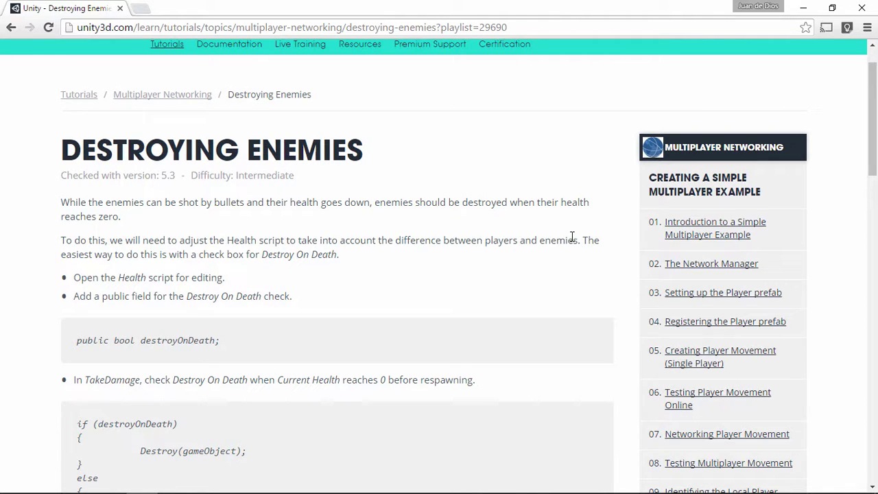
scroll(587, 227, down, 1)
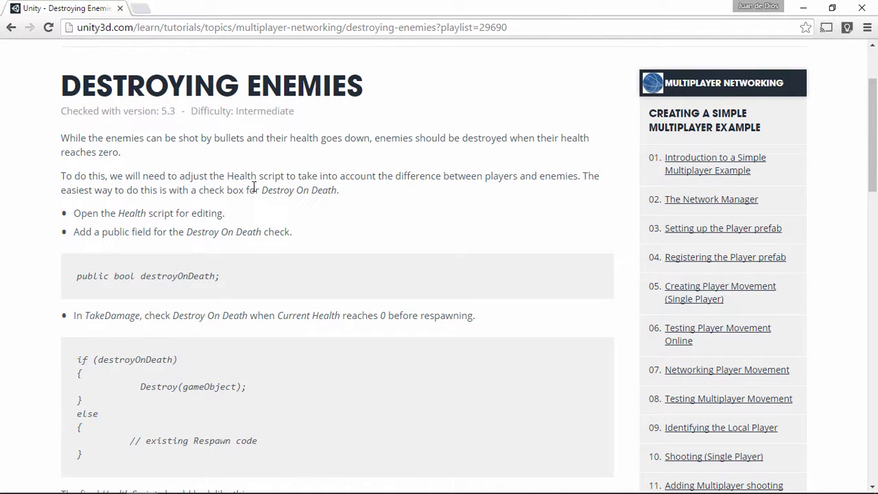
drag(262, 189, 337, 194)
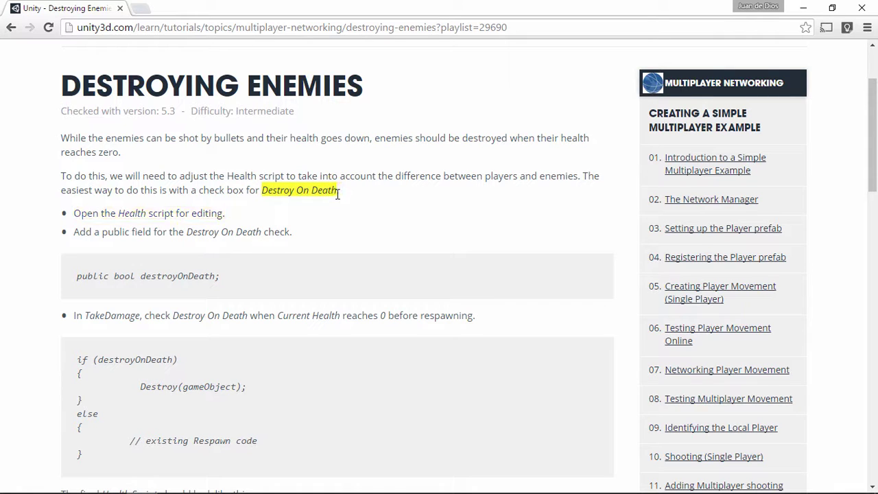
drag(93, 214, 217, 205)
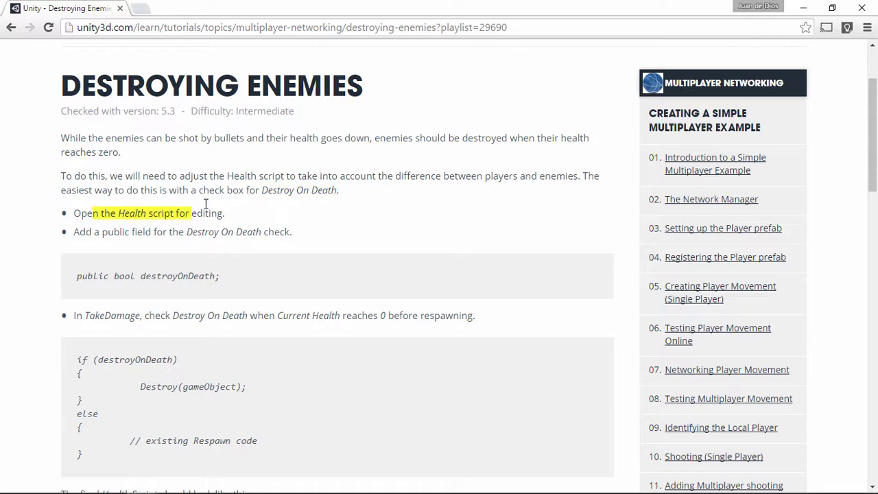
key(alt+Tab)
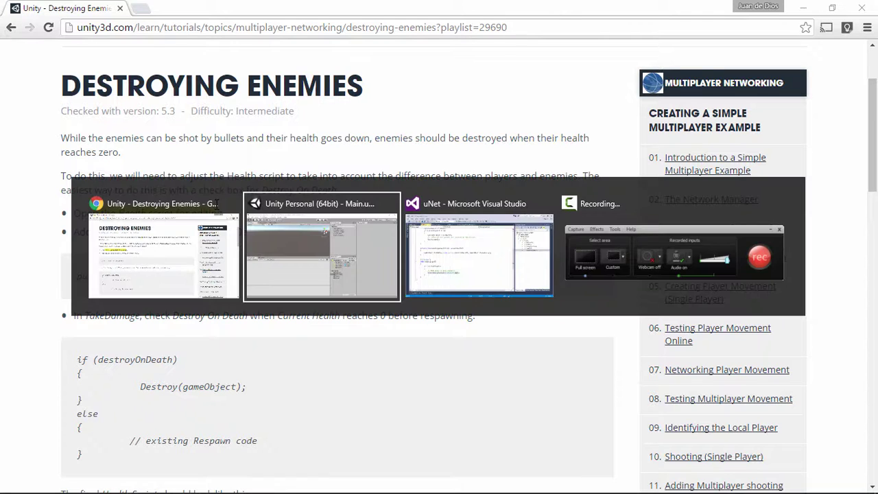
Open Health.cs and copy the 'public bool destroyOnDeath' line from the tutorial.
key(alt+Tab)
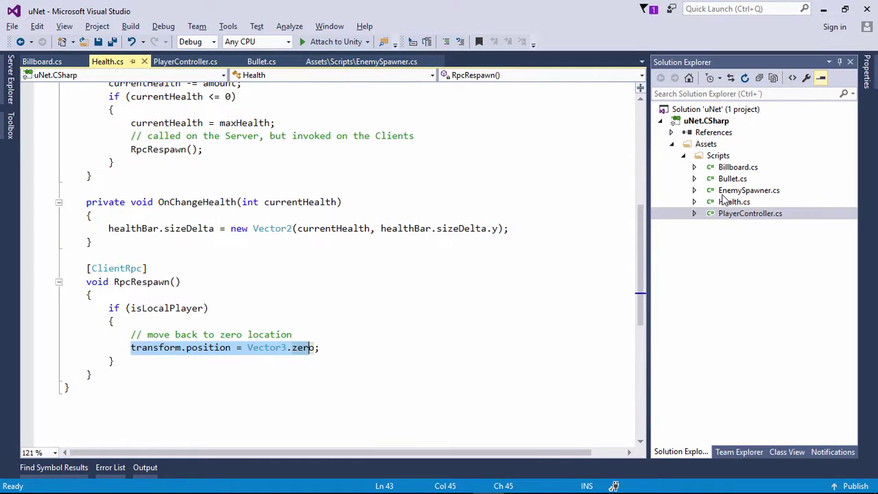
click(724, 200)
scroll(264, 266, up, 2)
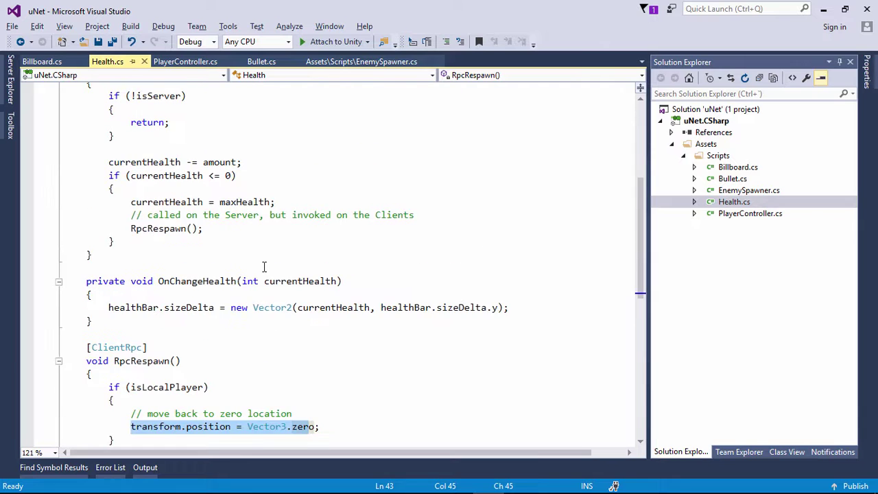
key(alt+Tab)
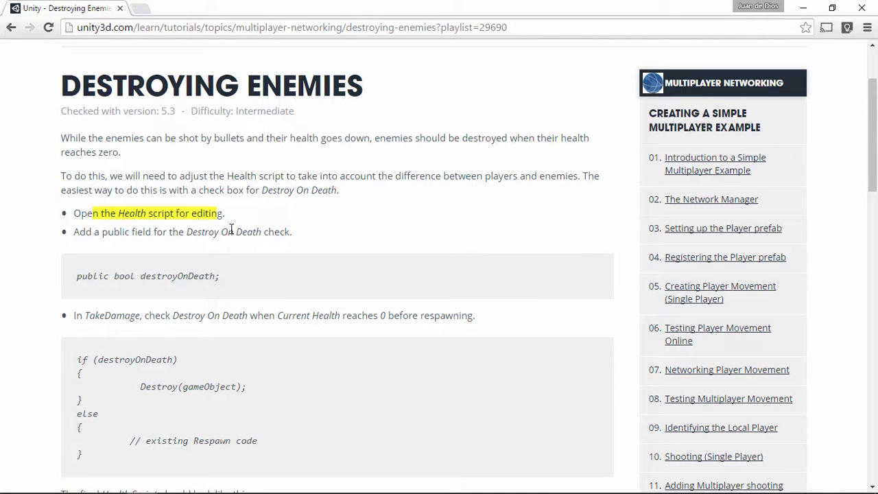
drag(220, 276, 80, 274)
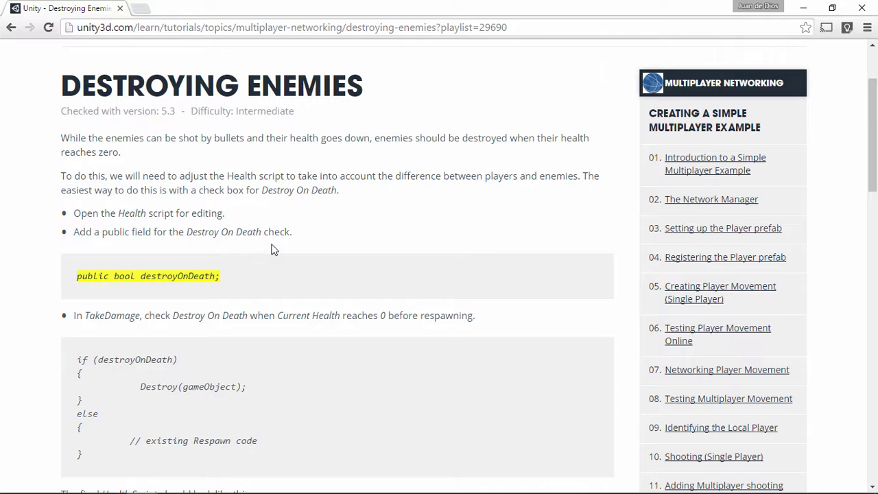
Paste 'public bool destroyOnDeath;' after the Health class's opening brace and save Health.cs.
key(alt+Tab)
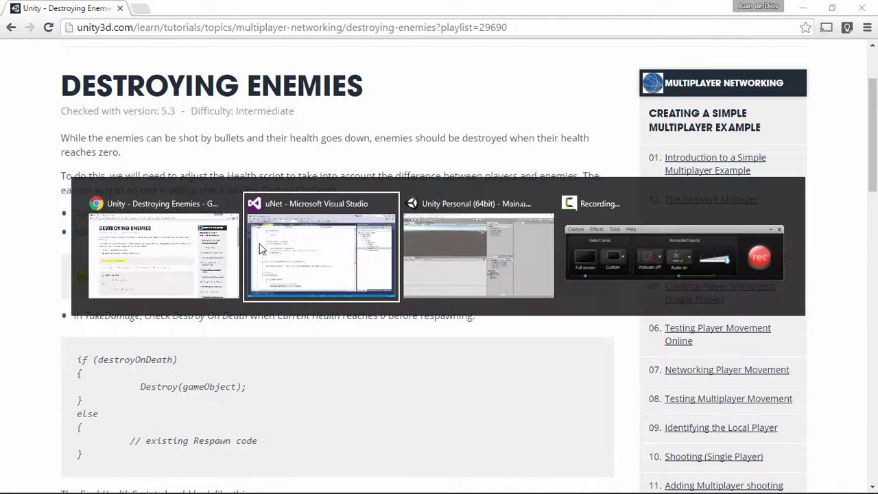
click(113, 181)
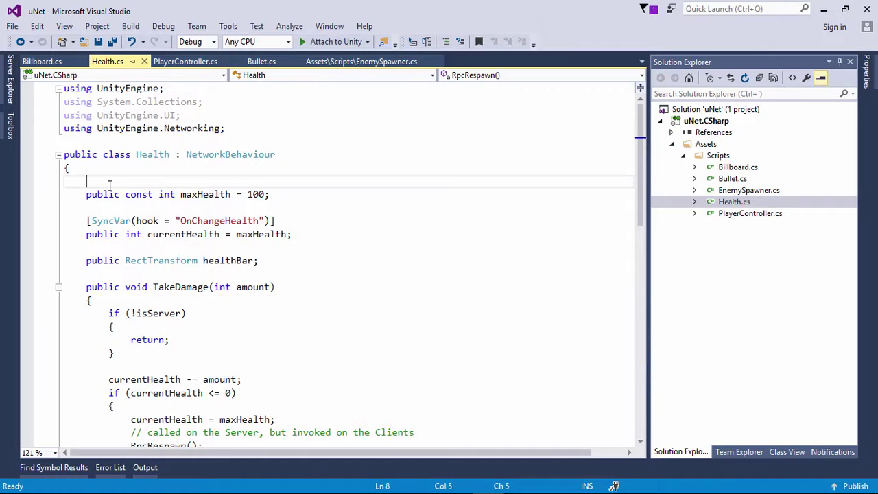
key(Return)
key(Return)
key(Up)
text(public bool destroyOnDeath;)
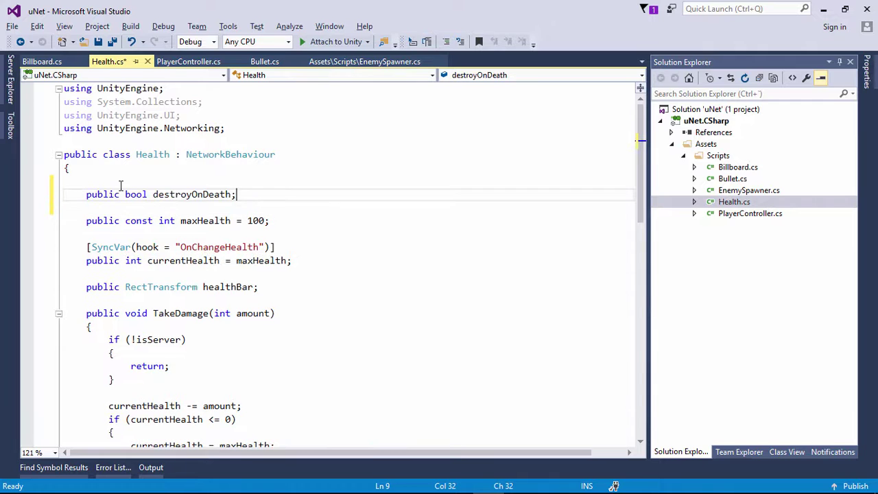
key(ctrl+s)
key(alt+Tab)
scroll(121, 186, down, 1)
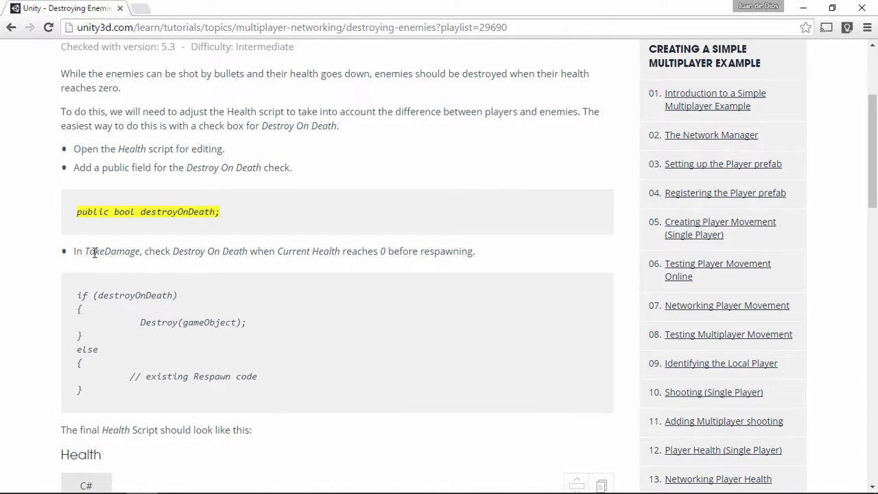
Review the TakeDamage destroyOnDeath if/else sample, then scroll Health.cs to its TakeDamage method.
drag(86, 251, 145, 253)
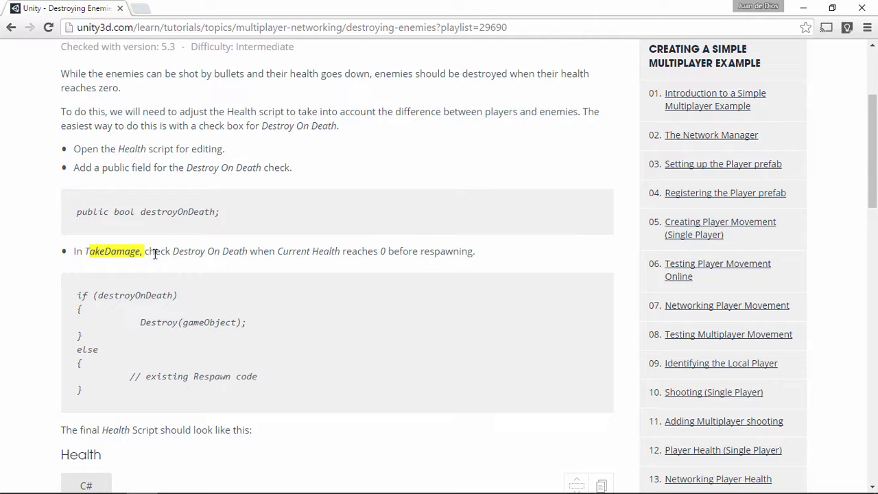
drag(174, 252, 244, 252)
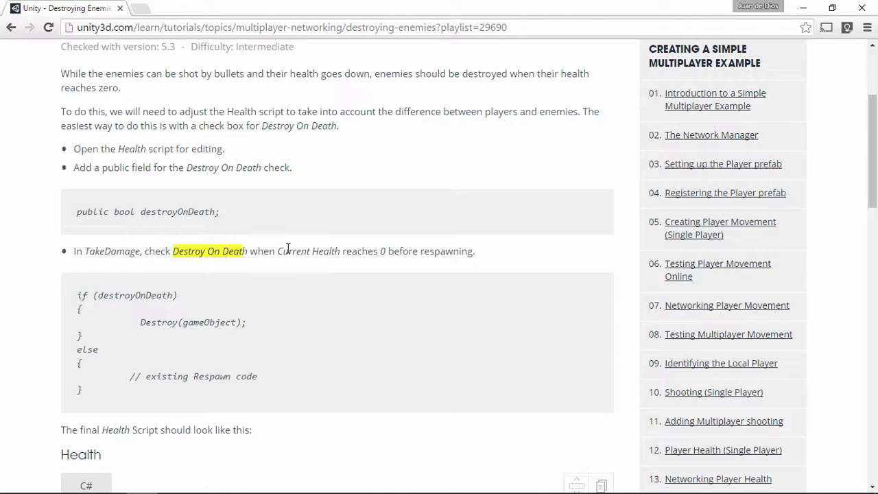
drag(280, 252, 463, 251)
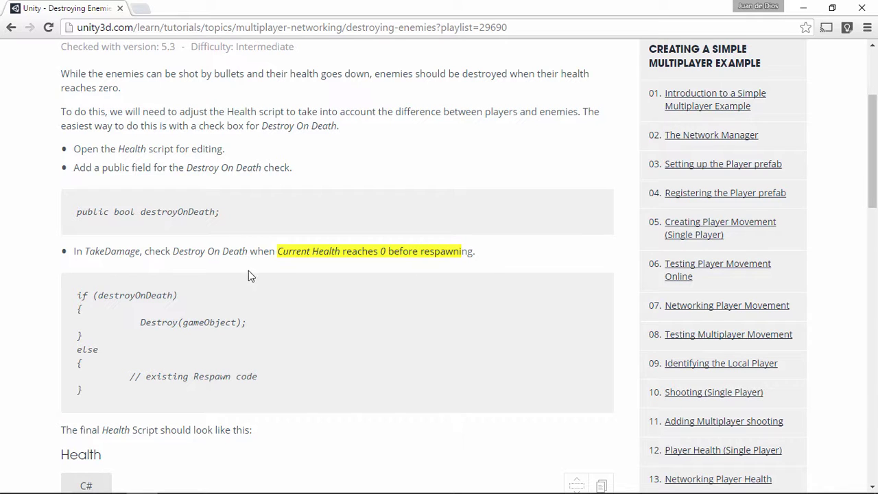
scroll(99, 258, down, 1)
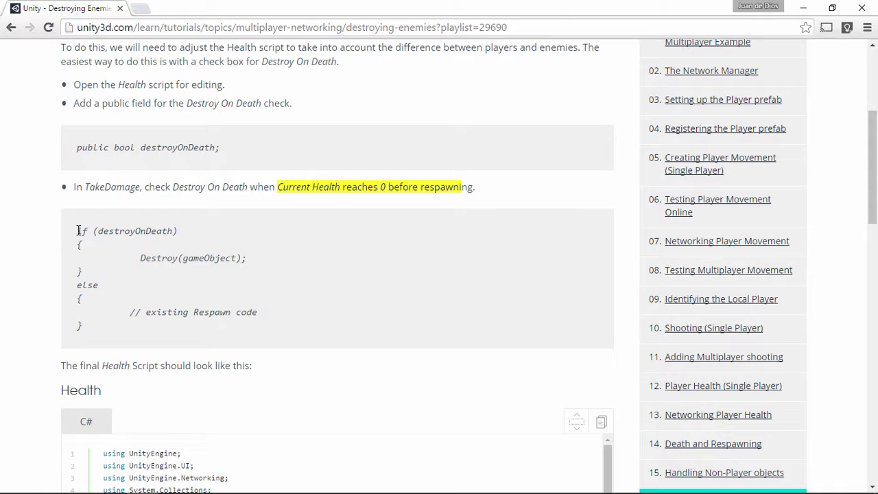
drag(78, 231, 100, 290)
key(alt+Tab)
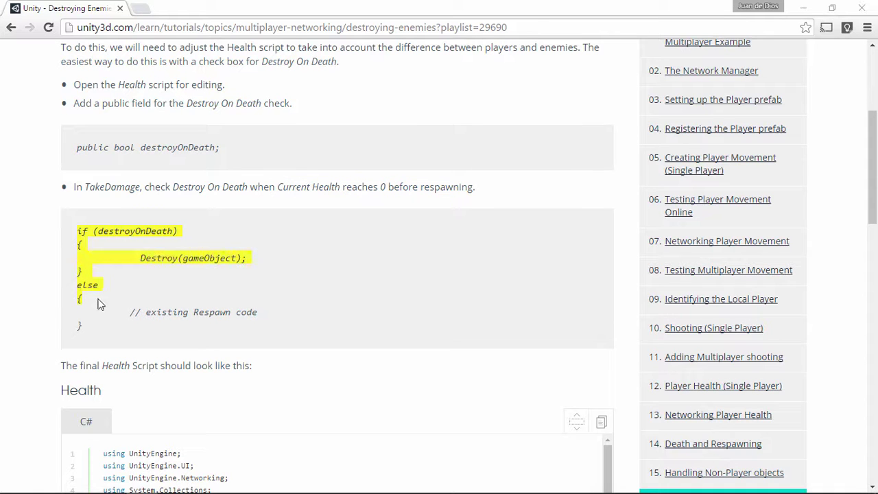
scroll(188, 251, down, 2)
Paste the if (destroyOnDeath) Destroy(gameObject) / else RpcRespawn block after currentHealth = maxHealth.
scroll(190, 253, down, 3)
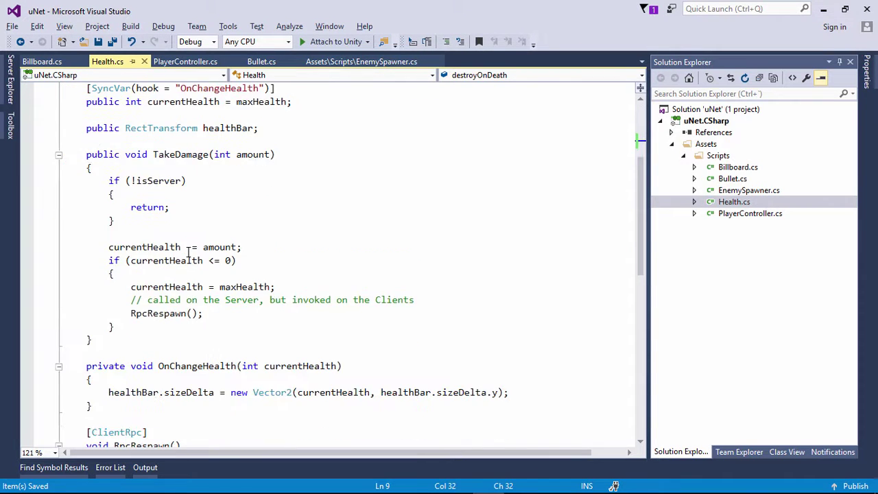
scroll(197, 274, down, 1)
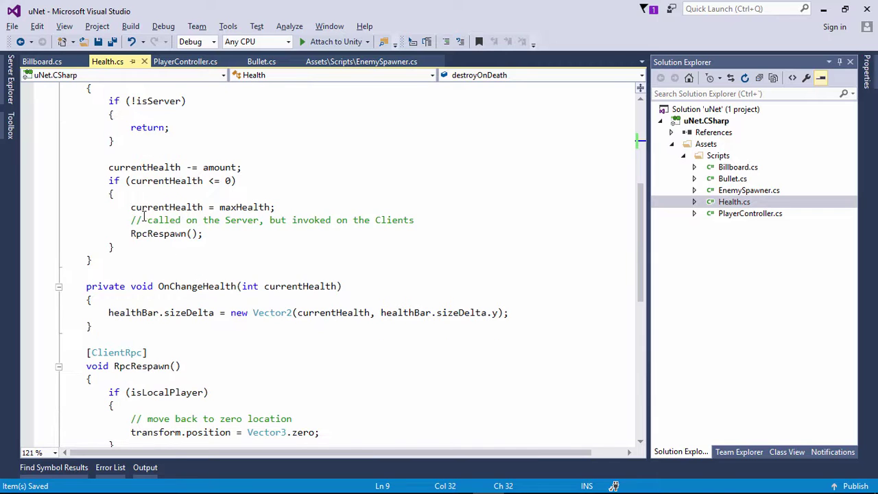
click(281, 206)
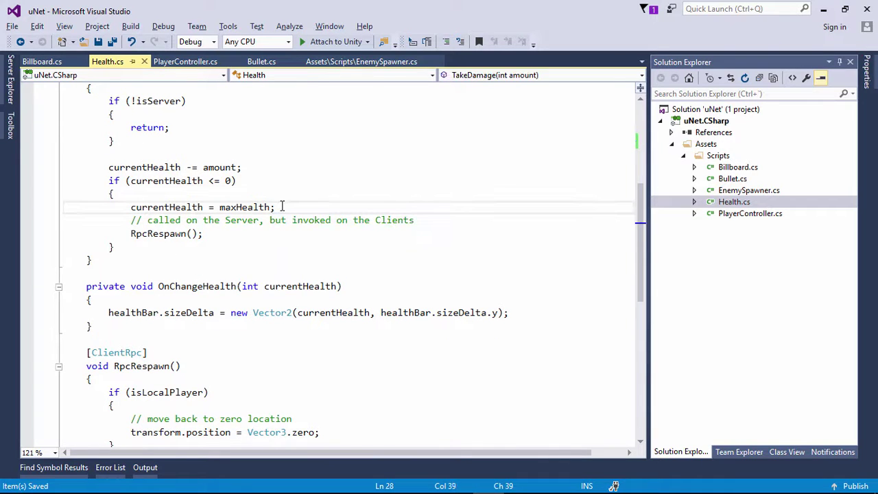
key(Return)
key(Return)
text(if (destroyOnDeath)             {                 Destroy(gameObject);             }             else             {)
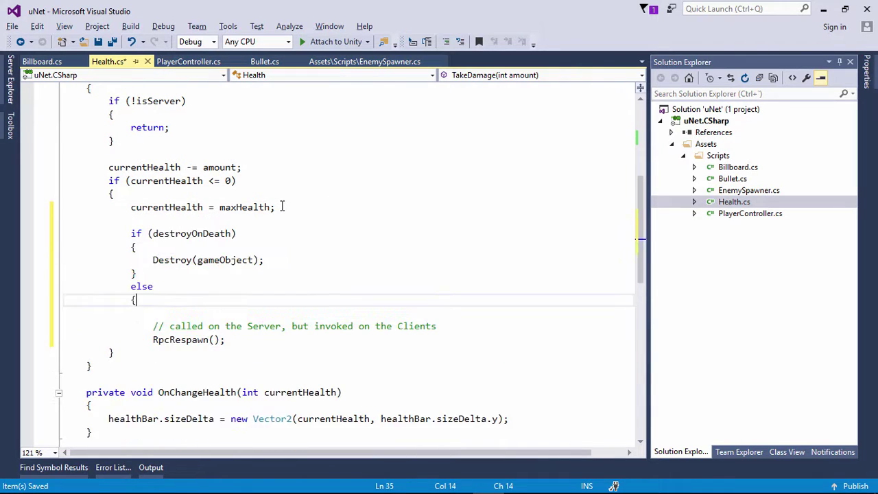
key(Down)
key(Down)
key(Down)
key(Return)
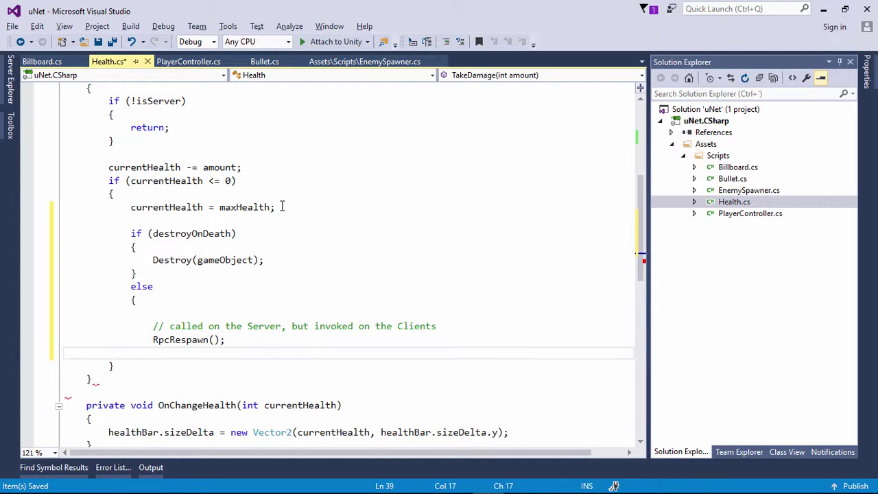
key(Up)
key(Up)
key(Up)
key(BackSpace)
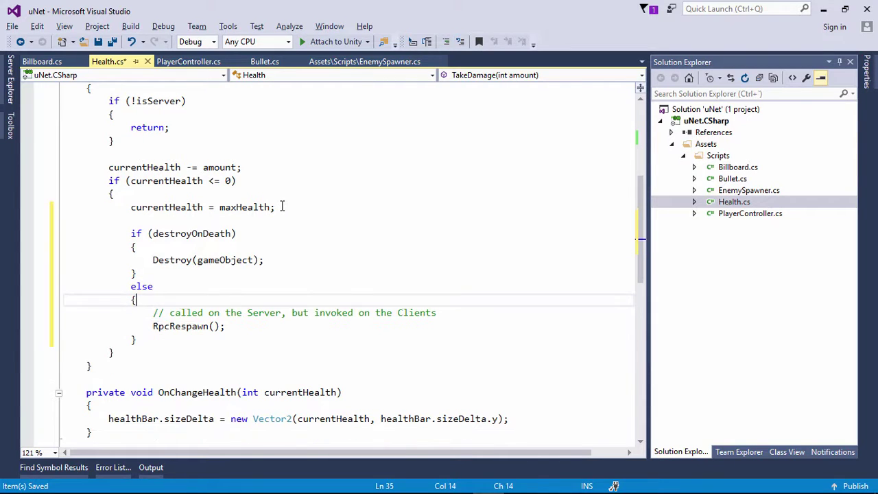
Review the destroyOnDeath condition and Destroy(gameObject) call, then save Health.cs.
double_click(182, 237)
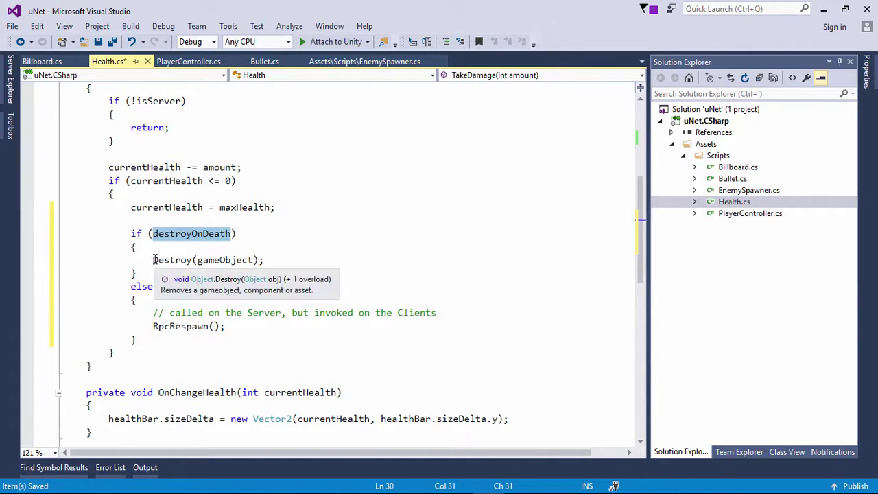
drag(154, 260, 252, 260)
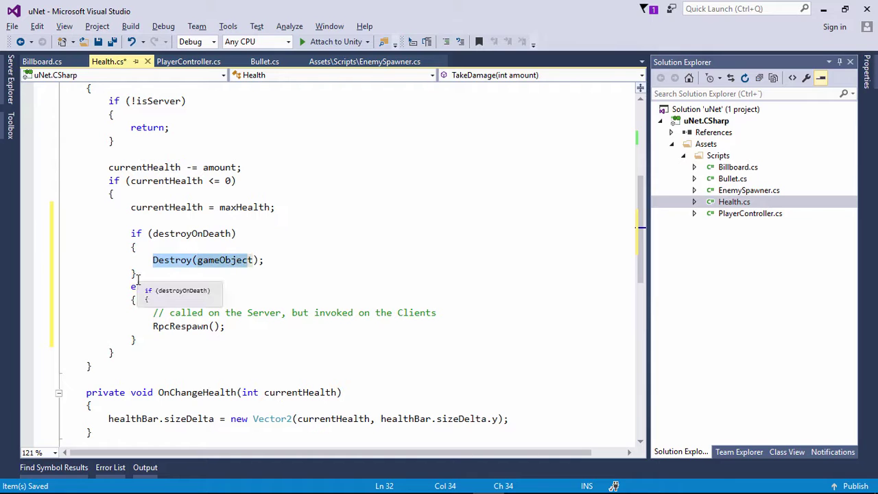
drag(154, 328, 218, 328)
scroll(216, 328, down, 1)
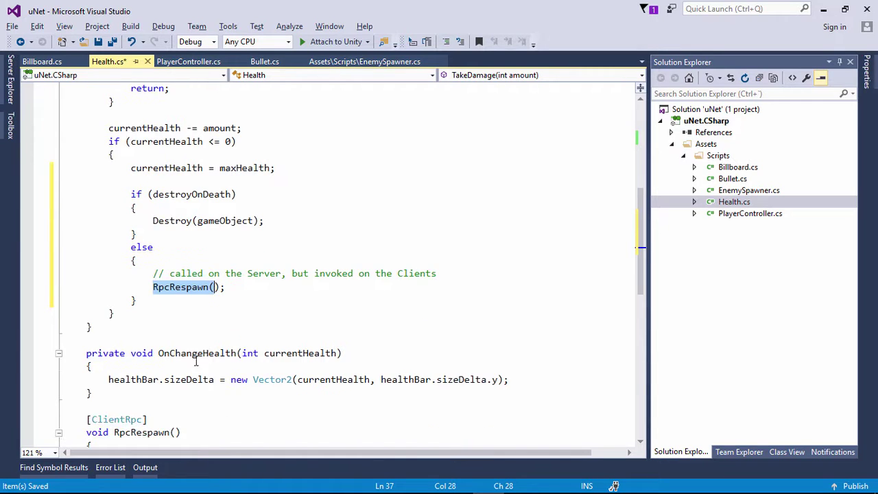
key(ctrl+s)
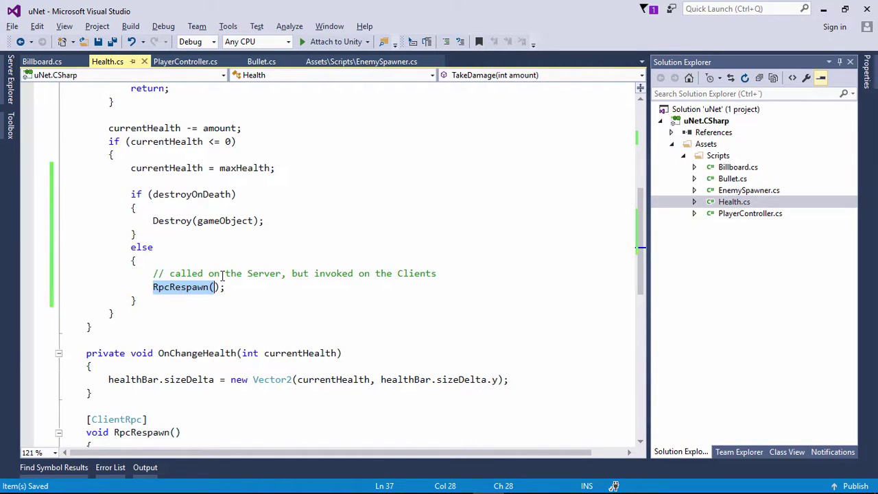
key(alt+Tab)
Scroll the tutorial's final Health script to TakeDamage and compare its health reset and Destroy lines.
scroll(164, 250, down, 2)
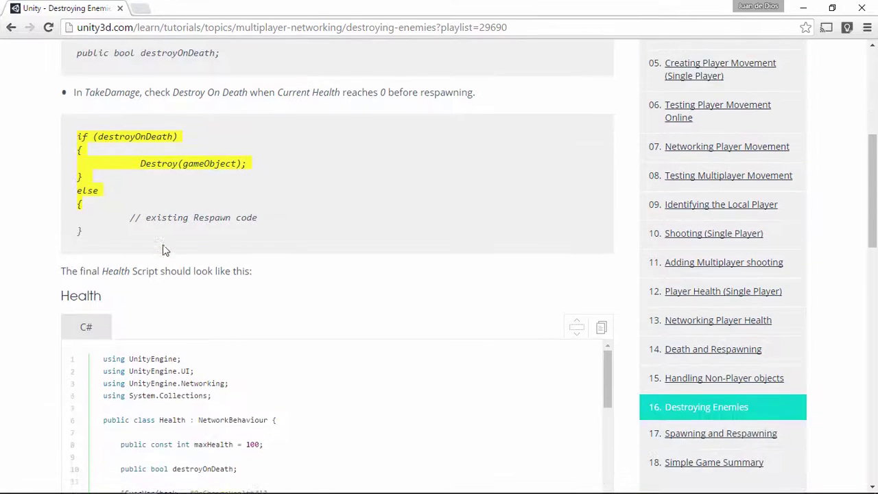
scroll(165, 251, down, 3)
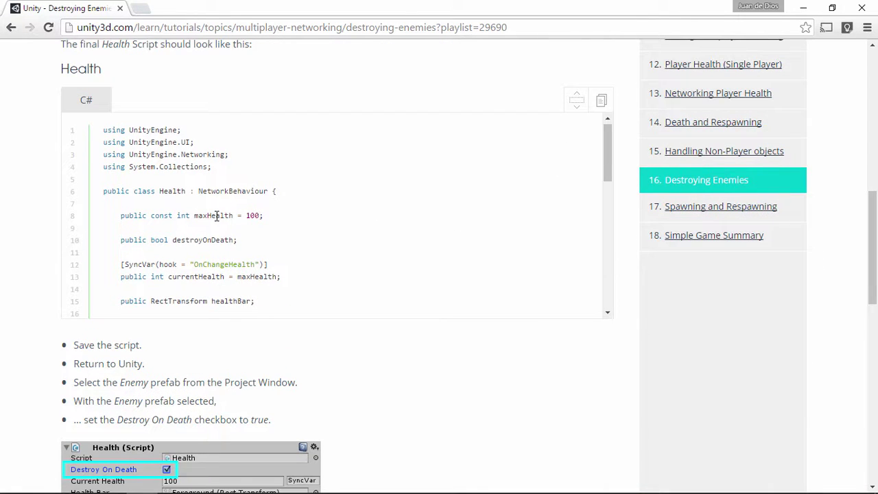
scroll(217, 216, down, 1)
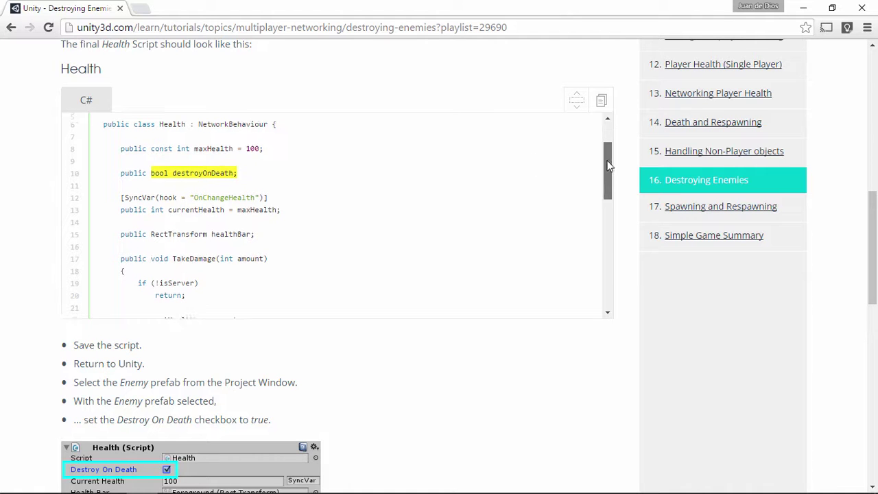
drag(605, 157, 599, 213)
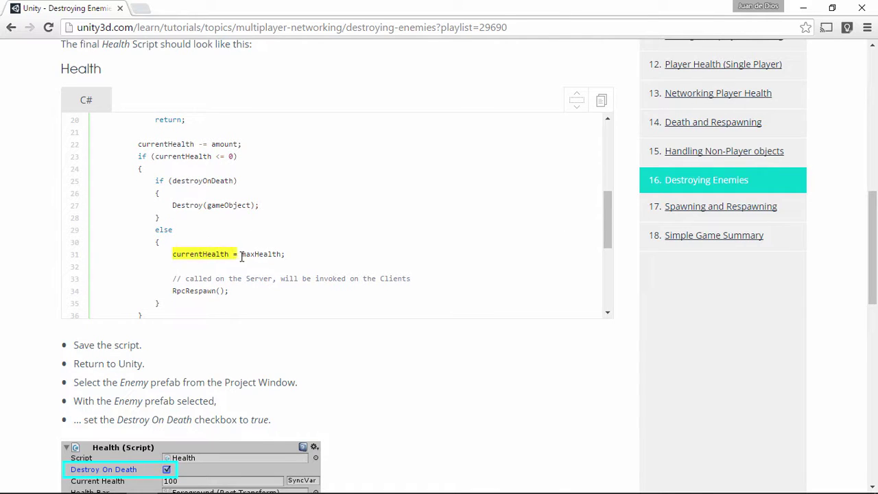
drag(173, 254, 282, 254)
key(ctrl+c)
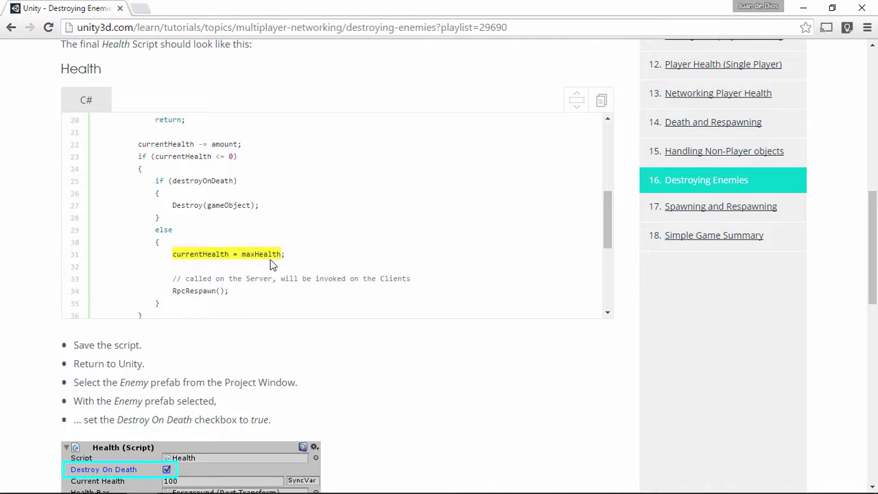
drag(172, 205, 256, 205)
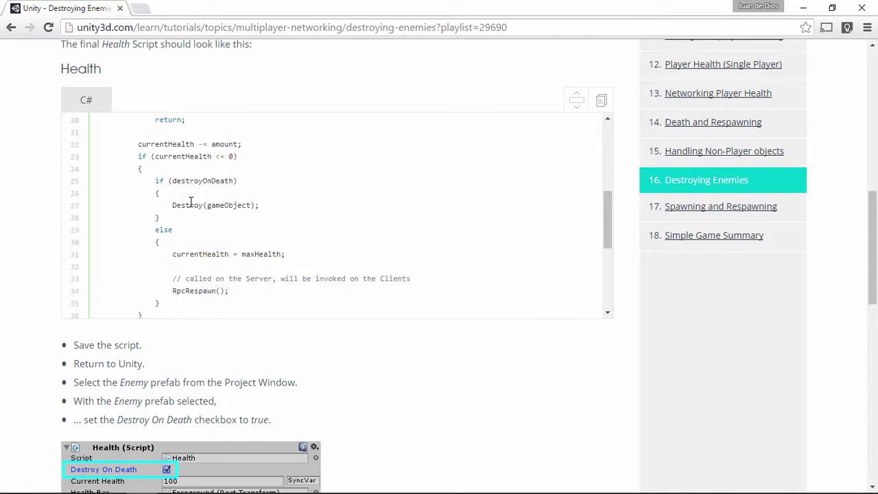
key(alt+Tab)
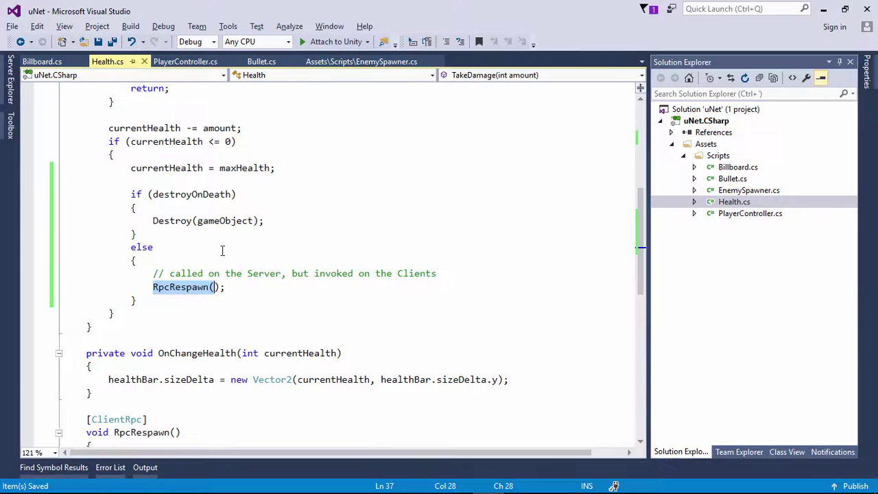
Cut the currentHealth = maxHealth line from above the if (destroyOnDeath) check.
click(281, 167)
key(shift+Home)
key(BackSpace)
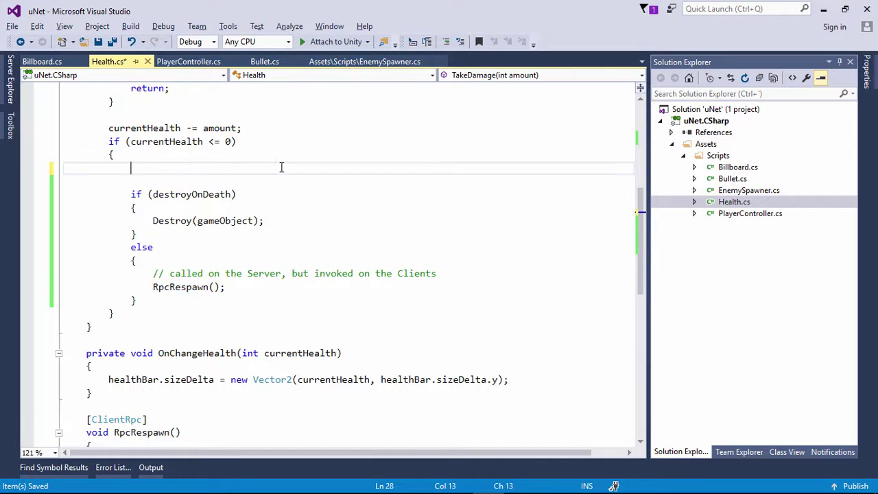
key(shift+Home)
key(BackSpace)
key(BackSpace)
key(Delete)
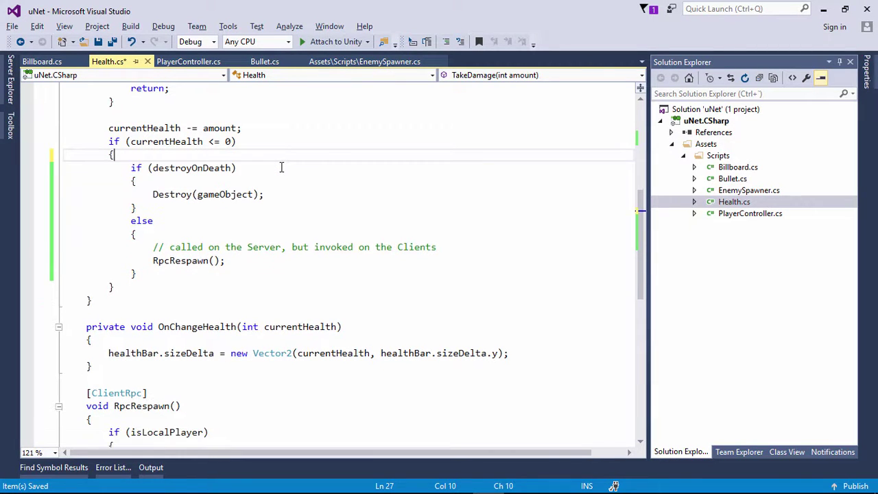
Paste currentHealth = maxHealth at the top of the else branch before RpcRespawn.
click(225, 236)
key(Return)
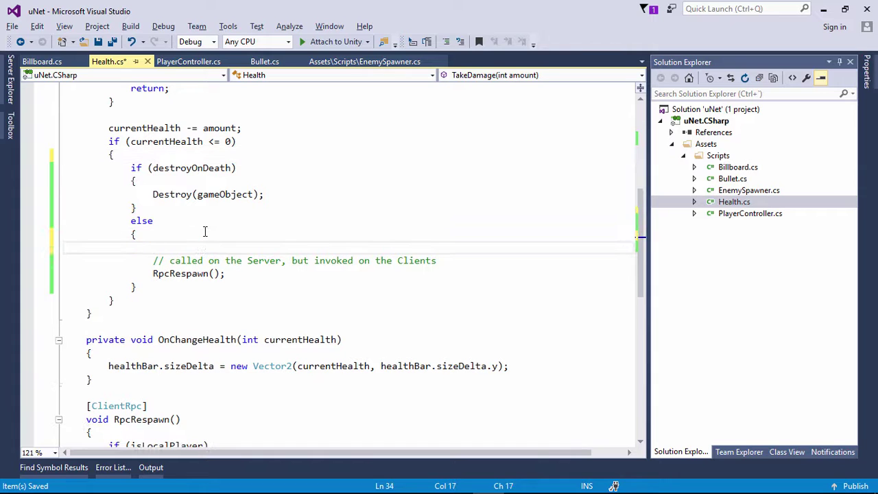
click(204, 232)
key(Return)
key(ctrl+v)
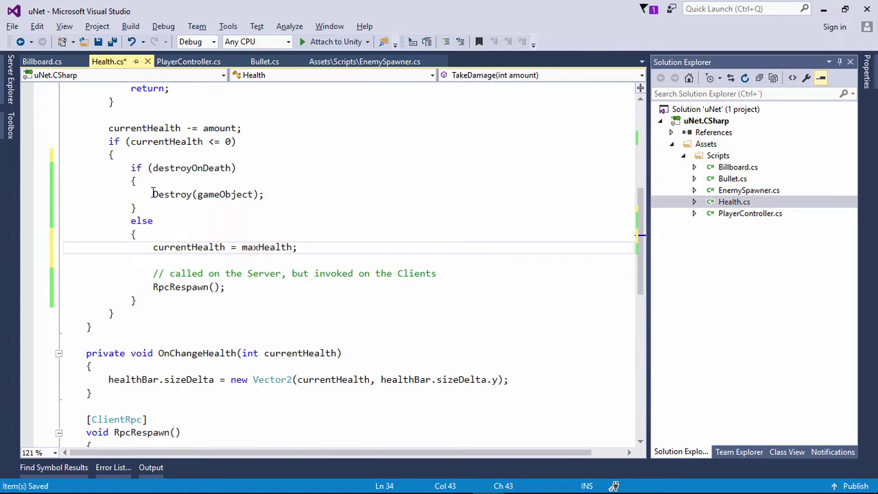
Review the destroyOnDeath check, Destroy call and moved health reset, then save Health.cs.
drag(152, 167, 230, 167)
drag(152, 194, 252, 194)
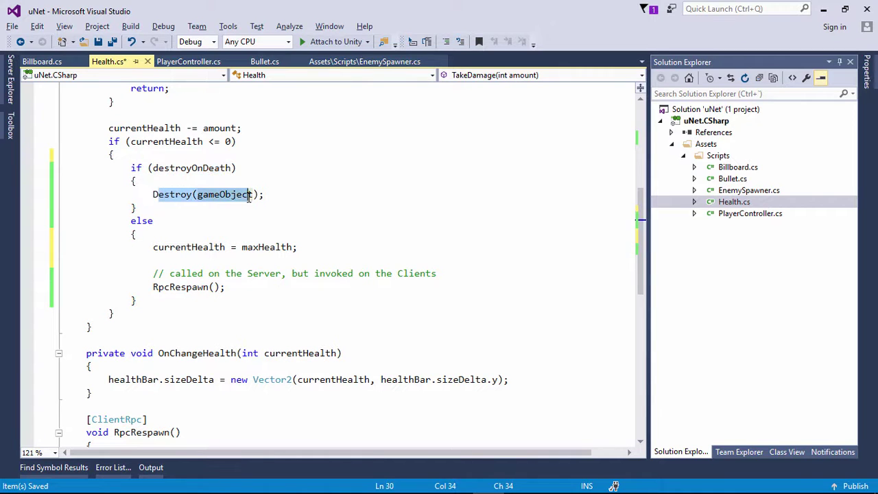
click(153, 247)
drag(153, 247, 64, 234)
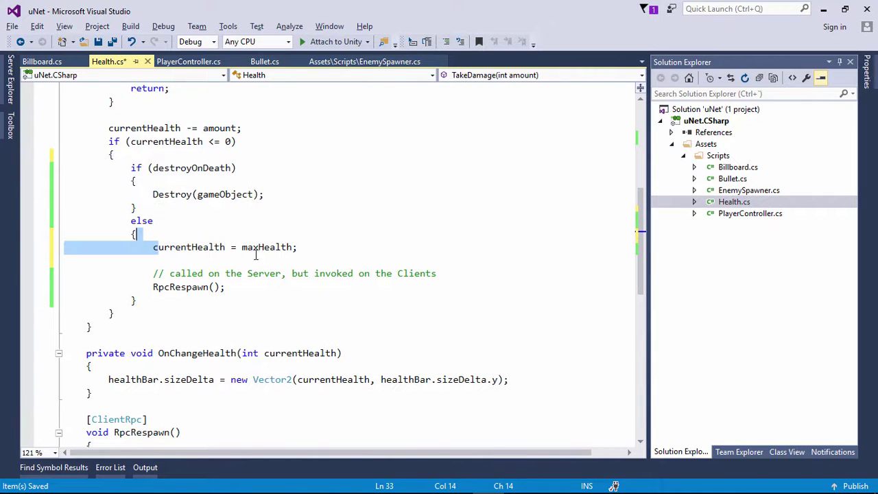
click(198, 251)
double_click(198, 250)
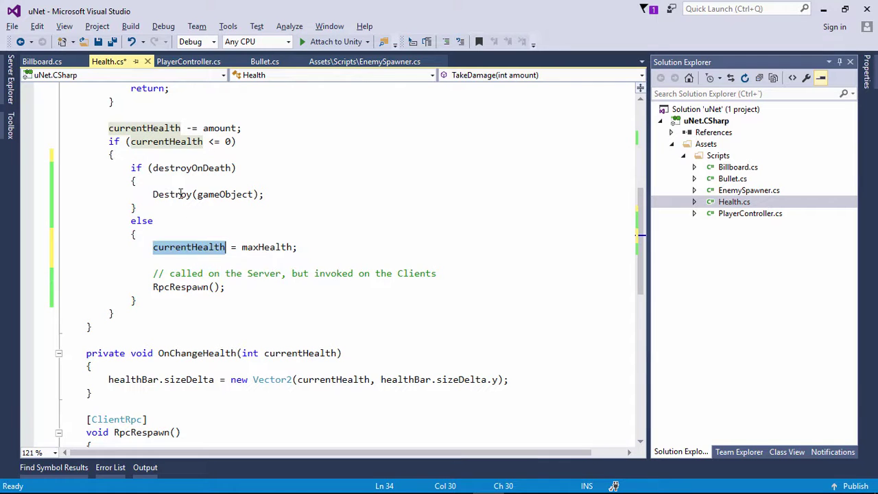
key(ctrl+s)
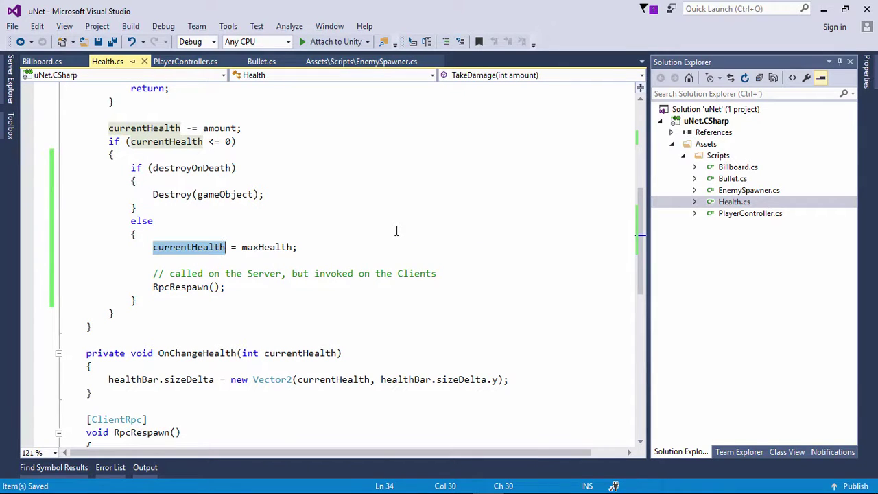
key(alt+Tab)
Scroll to the tutorial steps for selecting the Enemy prefab and enabling Destroy On Death.
scroll(290, 217, down, 2)
scroll(262, 212, down, 1)
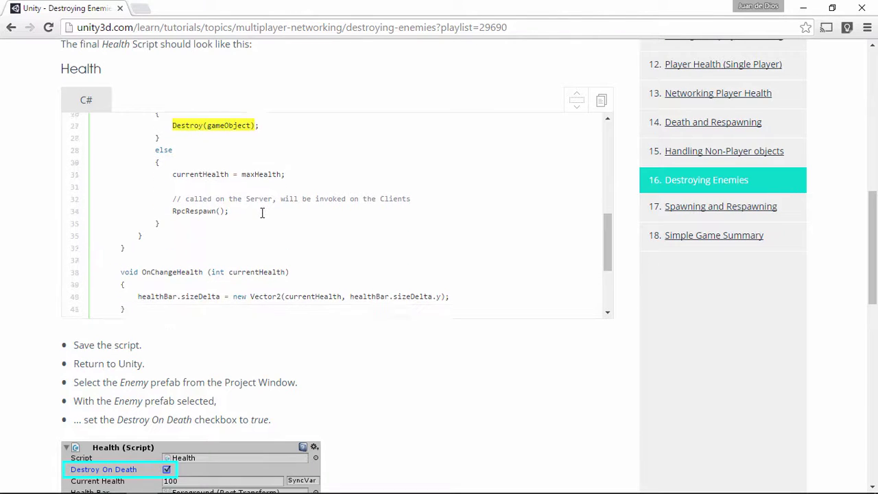
scroll(261, 212, down, 2)
scroll(317, 217, down, 2)
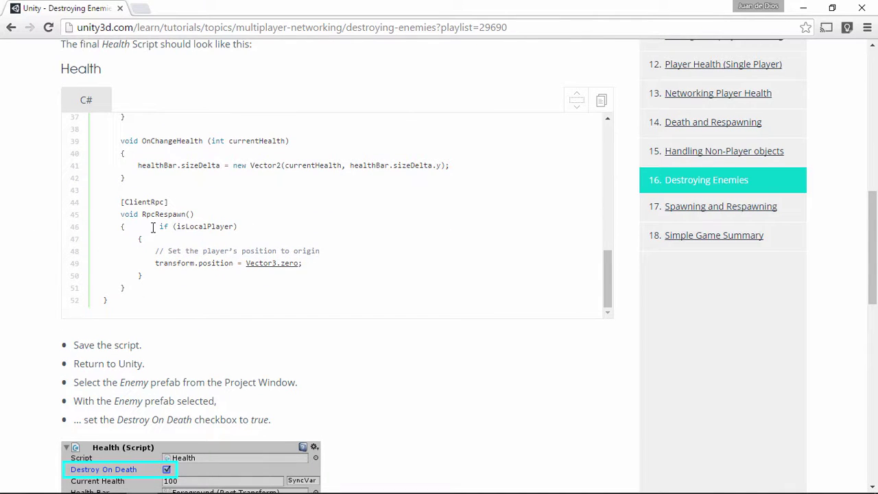
scroll(102, 255, down, 1)
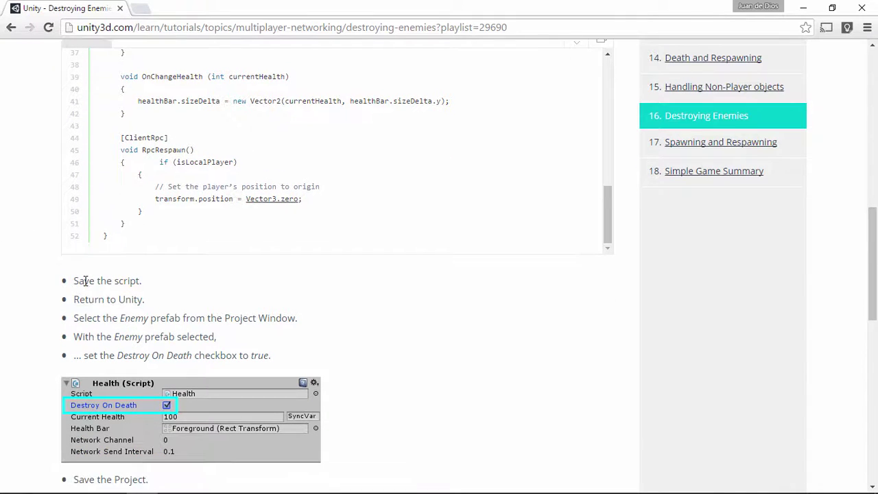
drag(83, 280, 136, 283)
drag(85, 299, 142, 300)
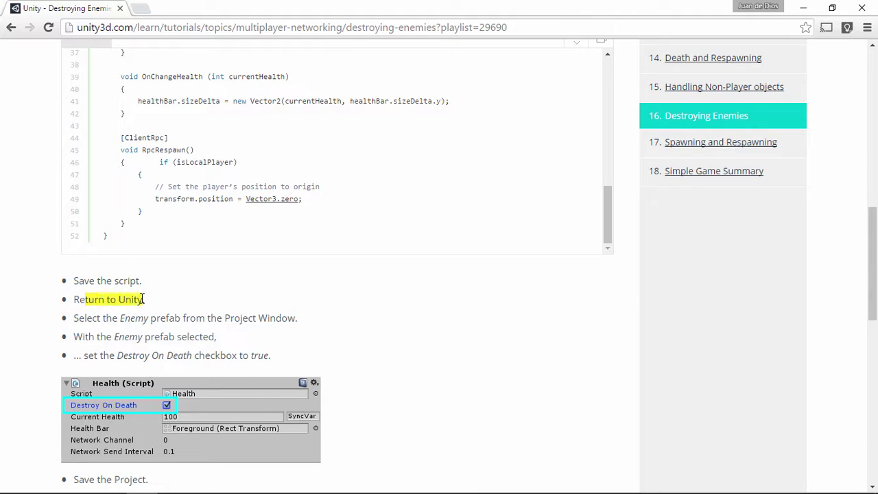
drag(80, 318, 296, 318)
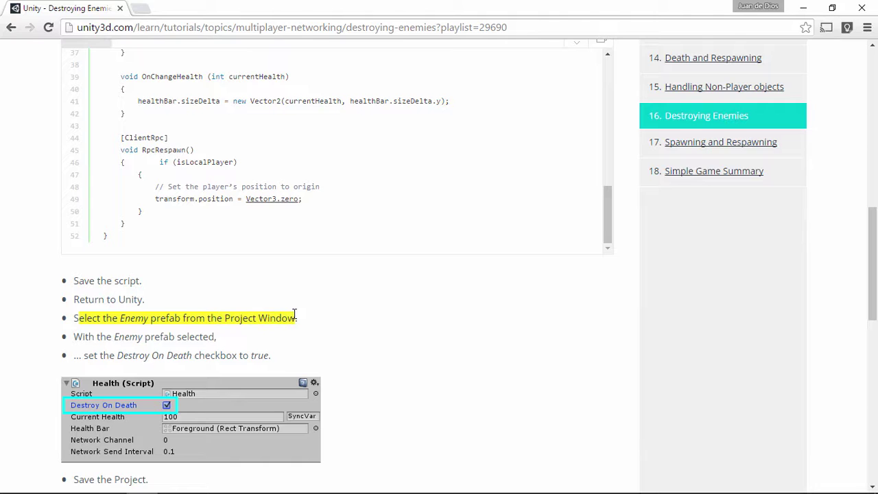
scroll(187, 301, down, 1)
drag(118, 291, 192, 289)
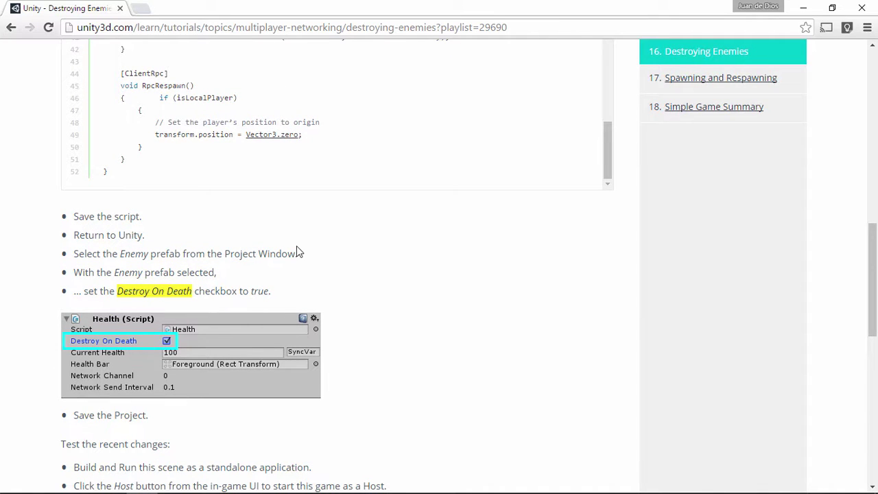
key(alt+Tab)
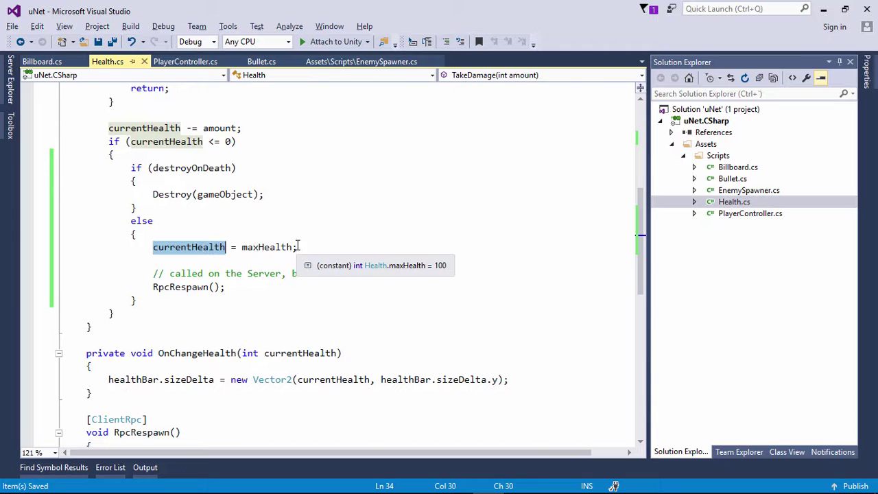
key(alt+Tab)
key(alt+Tab)
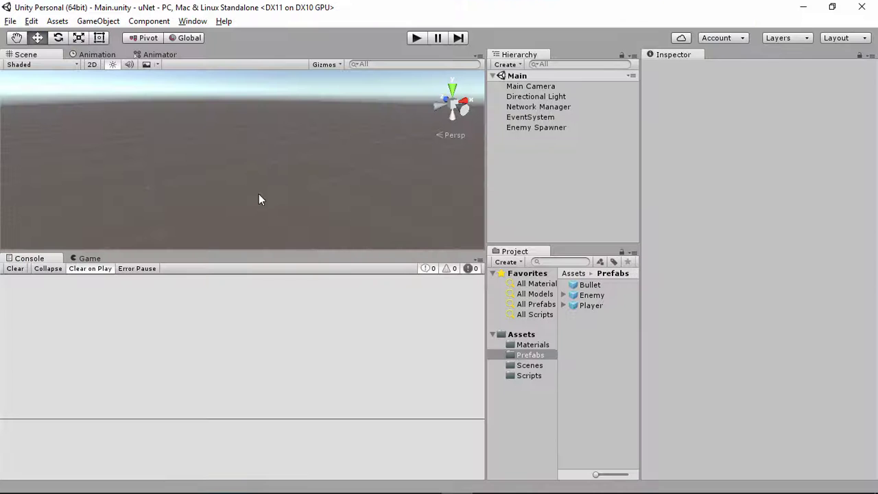
Select the Enemy prefab and tick Destroy On Death in its Health (Script) component.
click(591, 295)
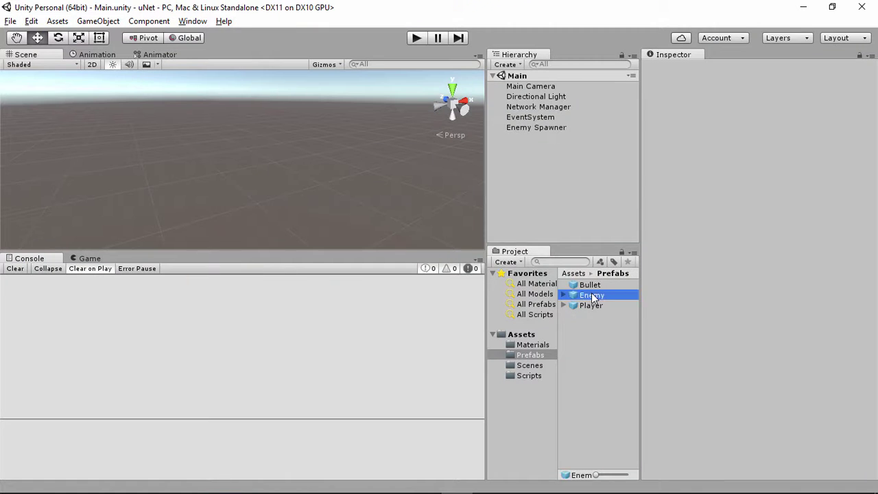
scroll(693, 252, down, 3)
scroll(693, 253, down, 3)
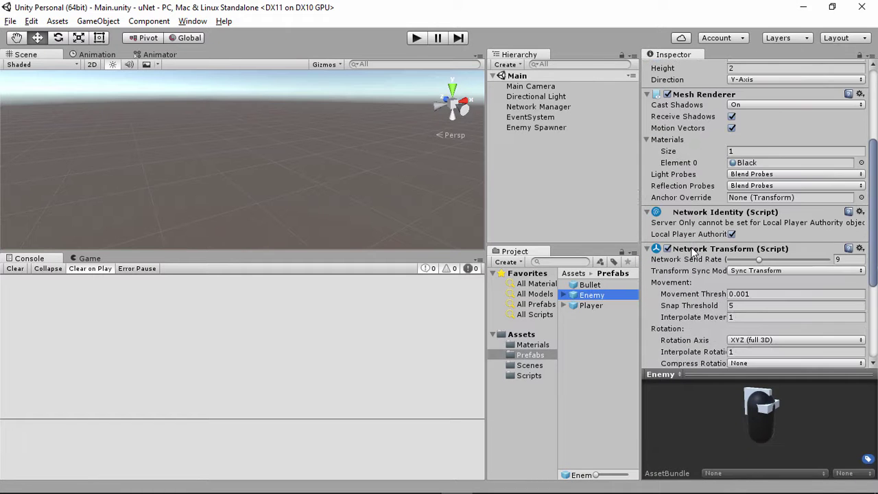
scroll(686, 260, down, 4)
scroll(679, 269, down, 2)
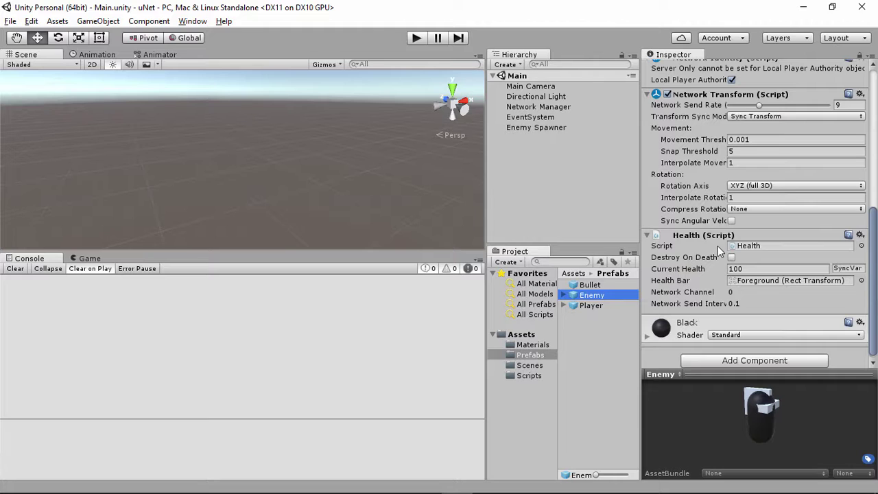
click(731, 257)
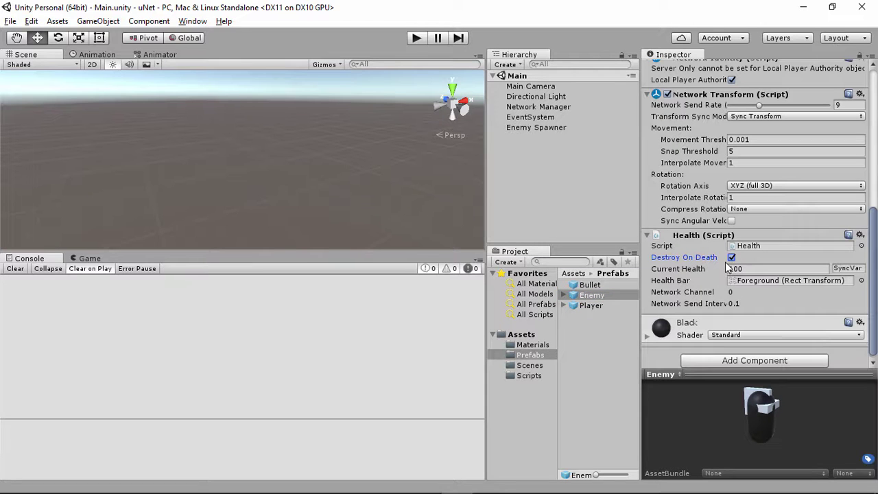
key(alt+Tab)
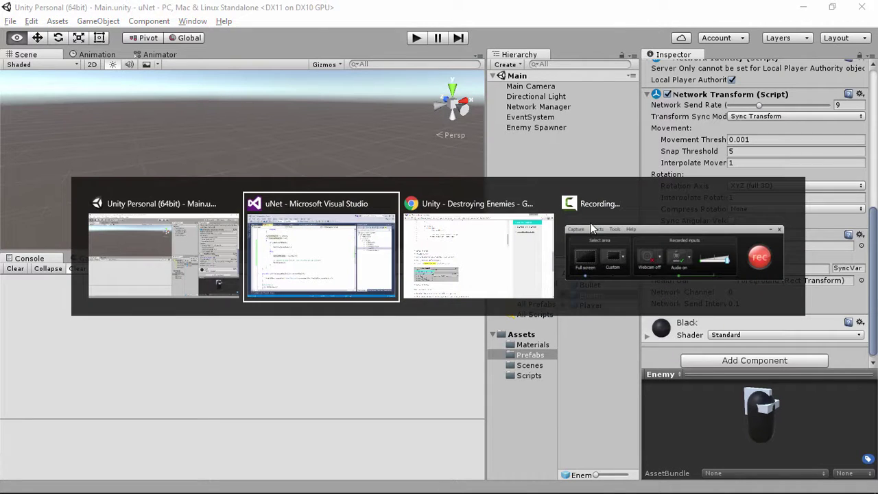
key(alt+Tab)
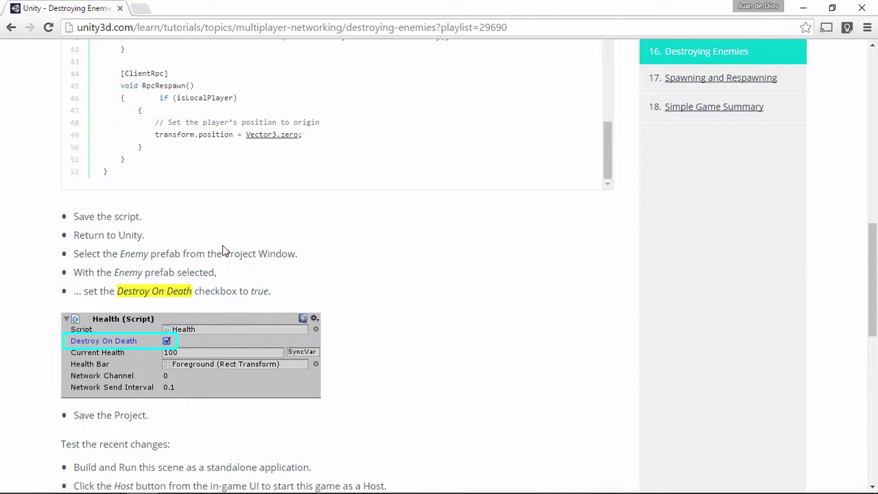
Read the tutorial's save-project and 'Test the recent changes' steps, then return to Unity.
scroll(149, 303, down, 2)
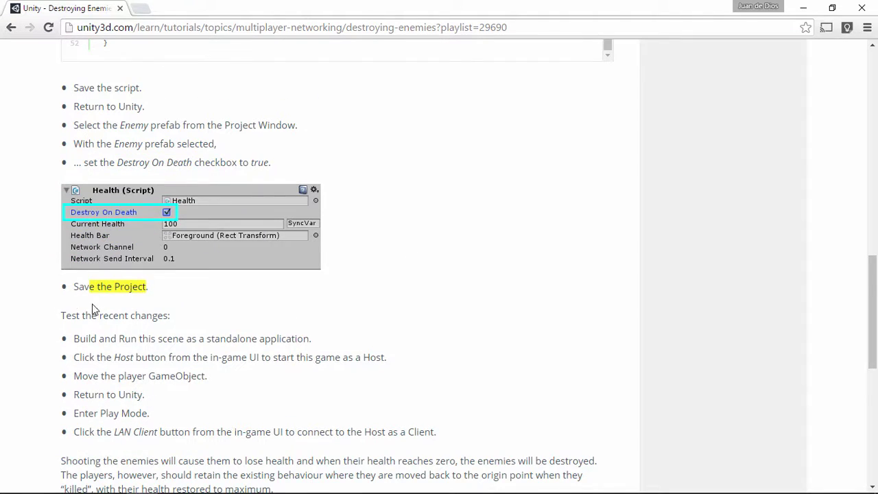
scroll(94, 310, down, 2)
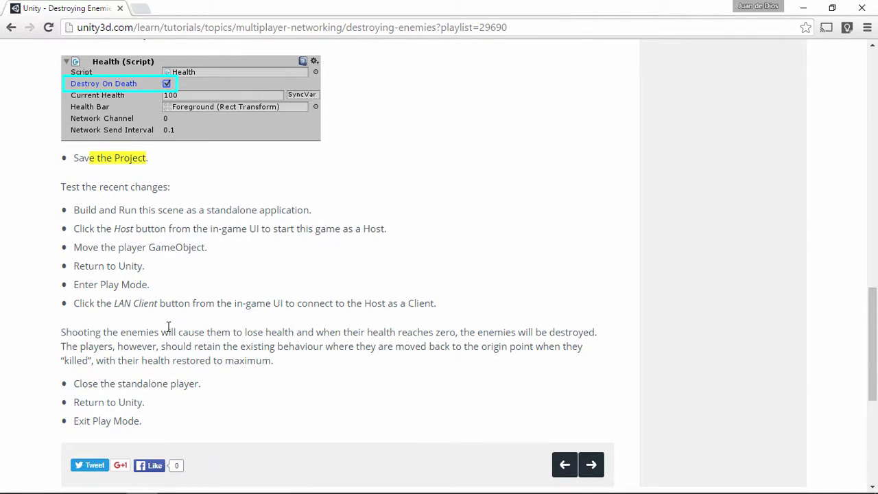
key(alt+Tab)
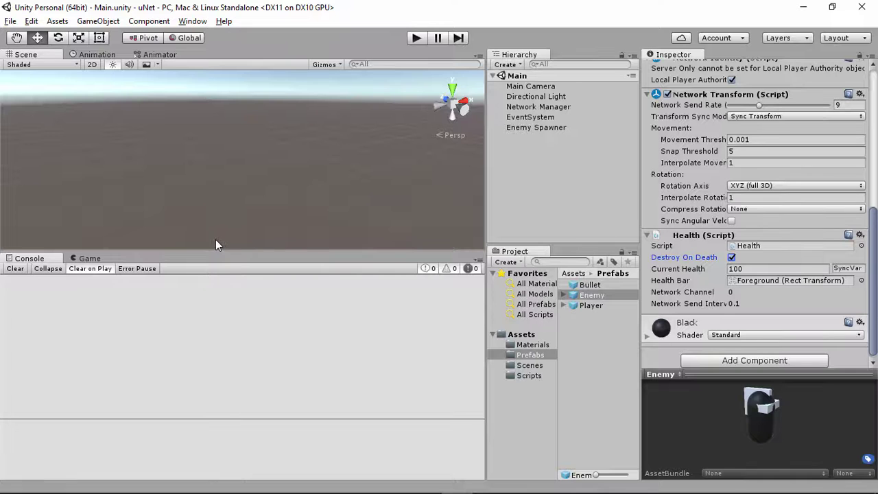
Save the Main scene and the project from the File menu.
click(10, 21)
click(38, 69)
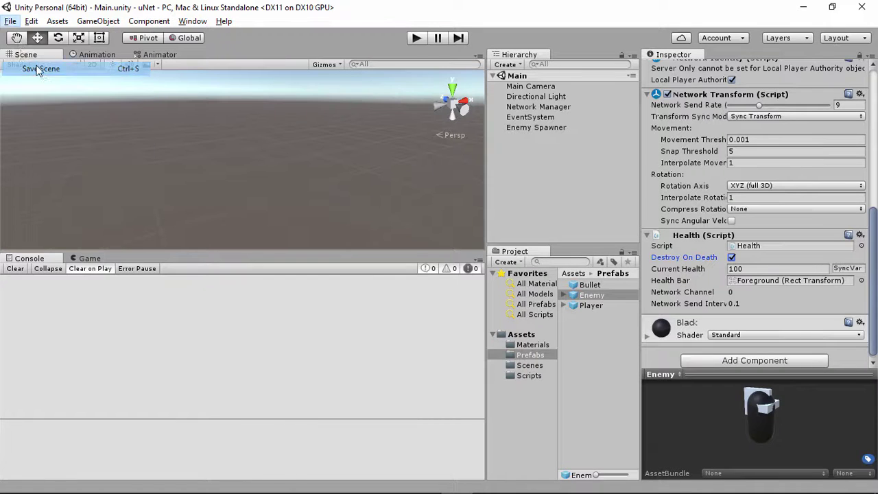
click(10, 20)
click(41, 130)
Build and run a standalone player and start it as LAN Host.
click(11, 20)
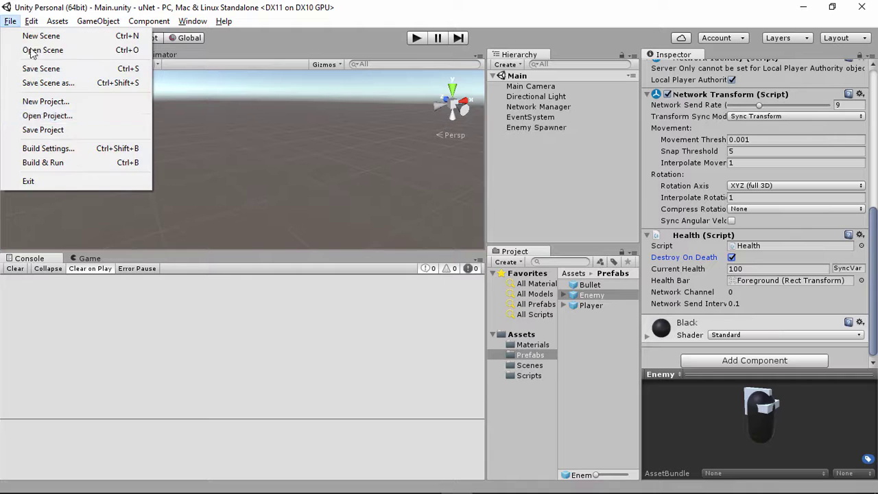
click(65, 163)
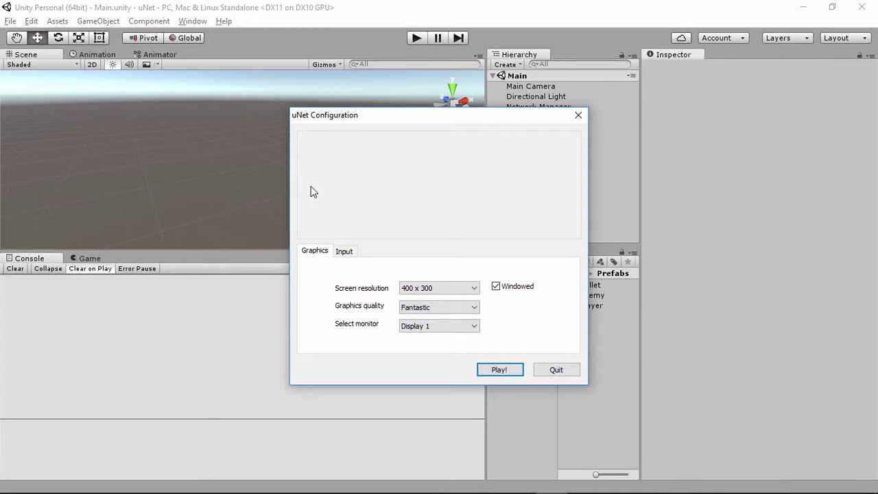
click(492, 367)
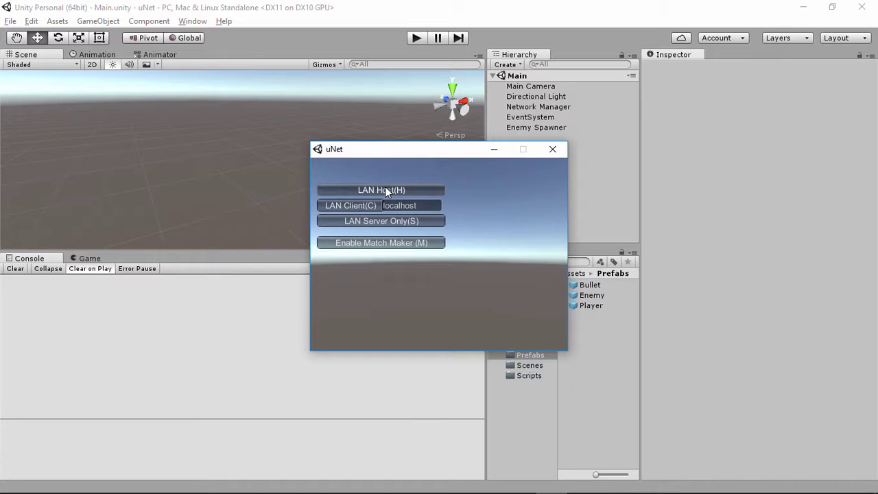
click(386, 189)
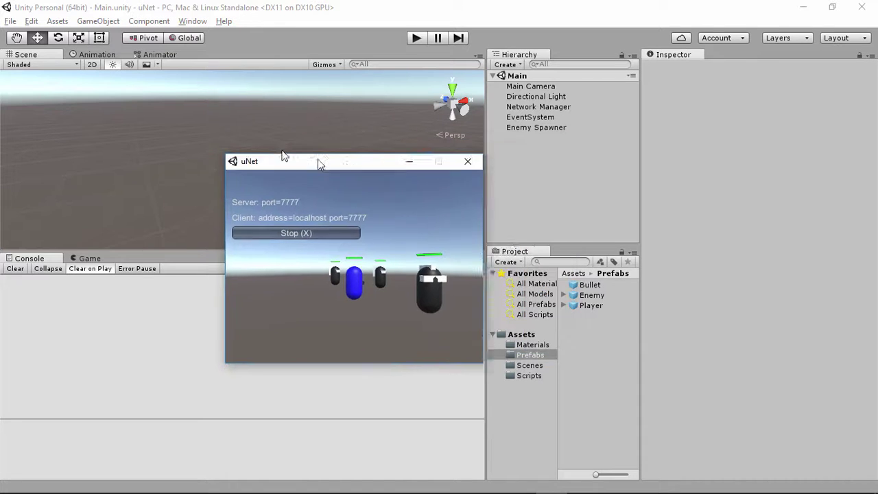
drag(413, 151, 105, 140)
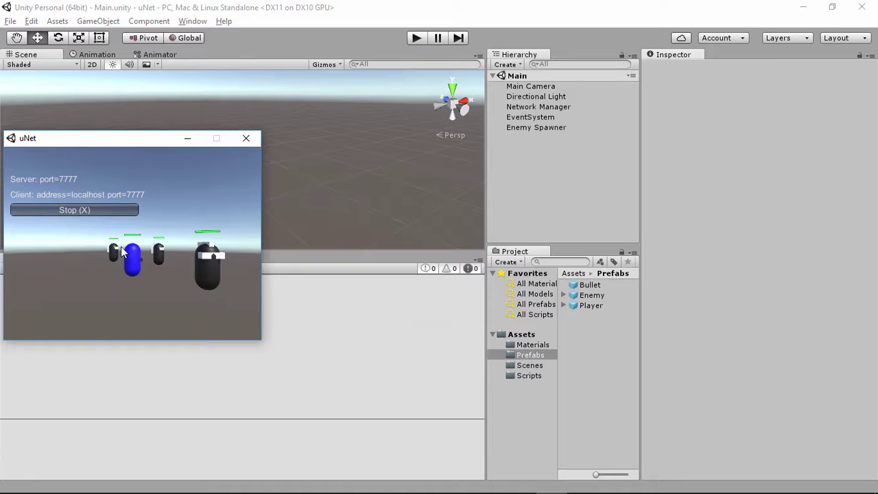
double_click(464, 14)
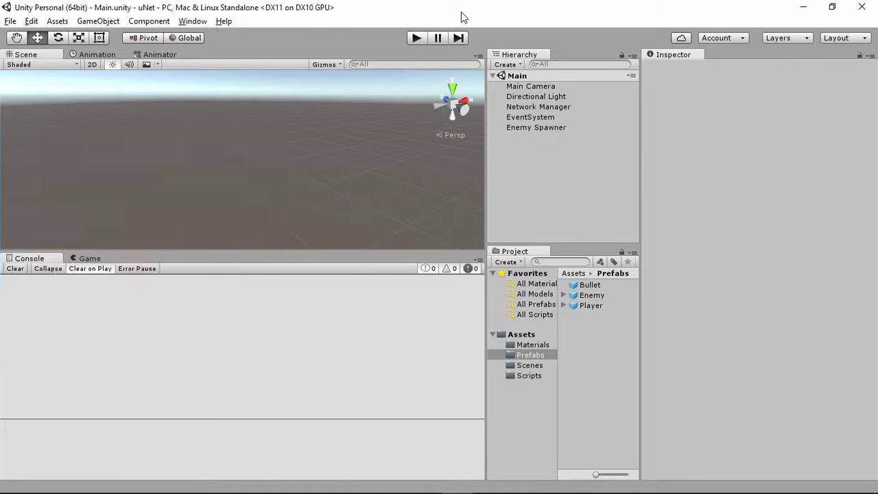
Enter Play Mode and connect the editor's Game view to the host as a LAN client.
click(688, 46)
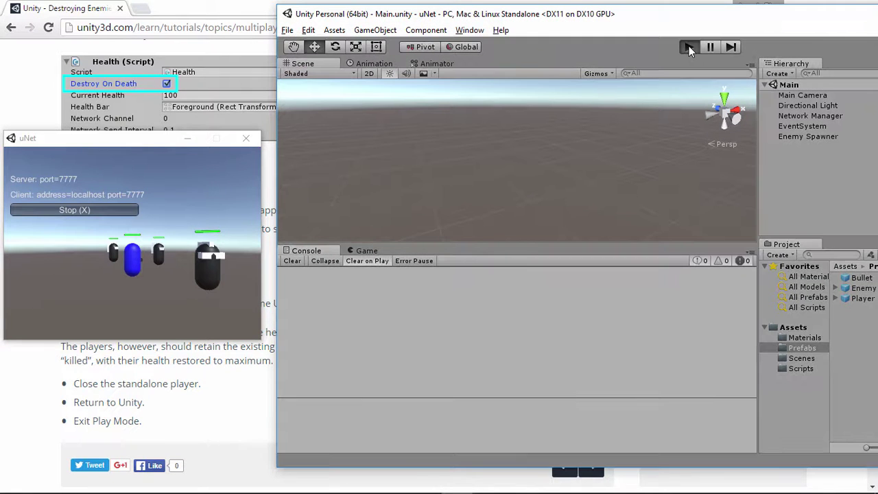
drag(137, 140, 148, 148)
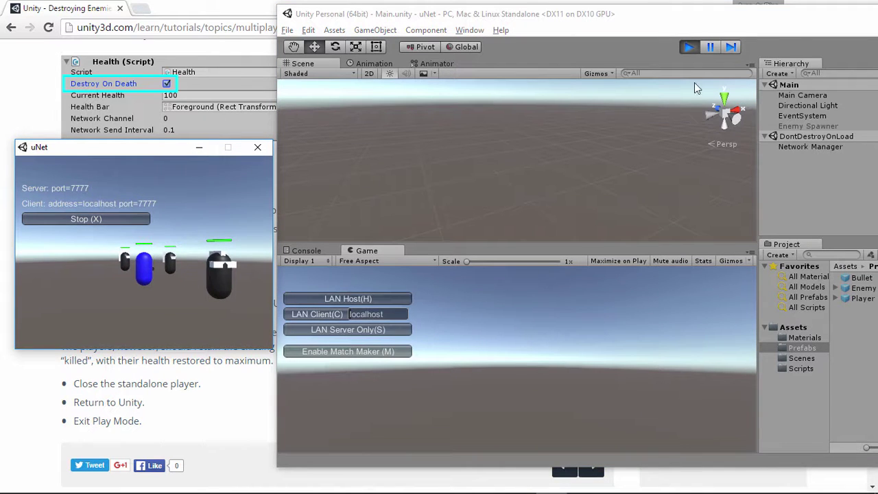
click(319, 316)
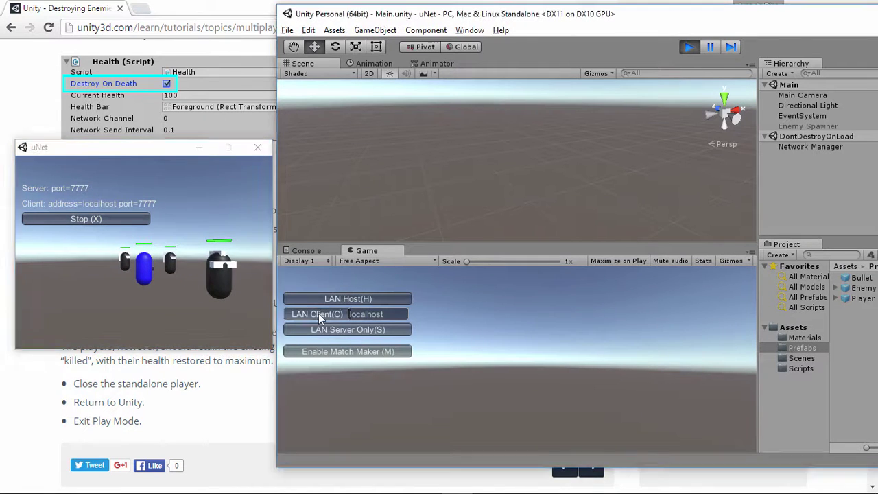
click(318, 314)
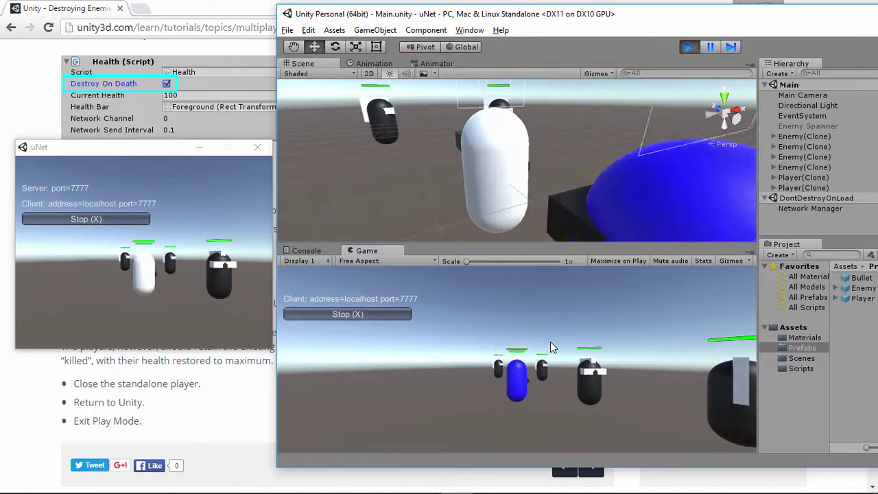
Turn the client player toward the camera and back it away to the left.
key(Left)
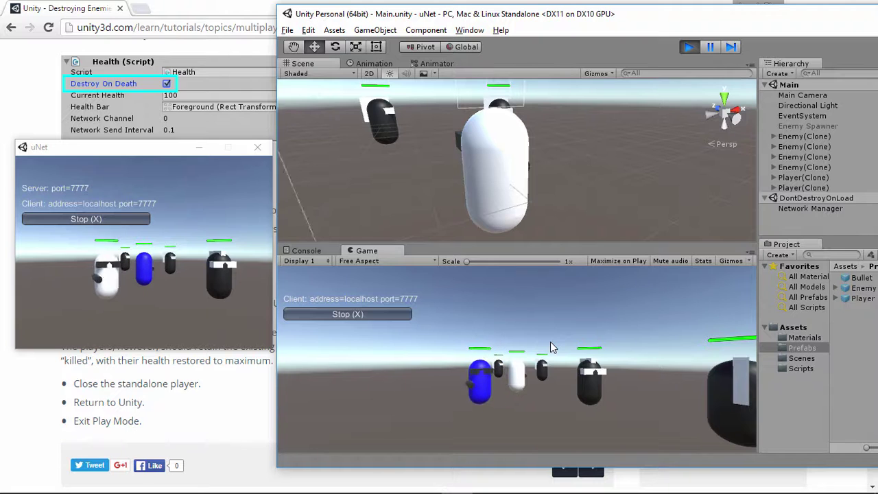
key(Left)
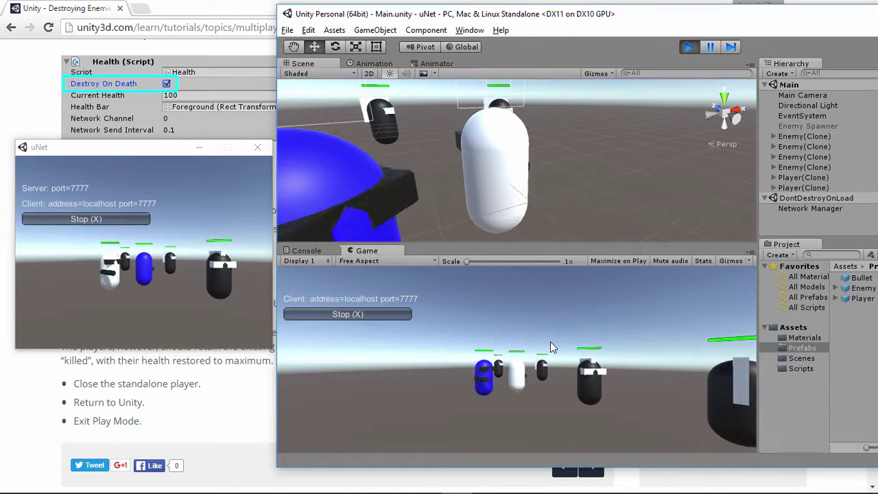
key(Down)
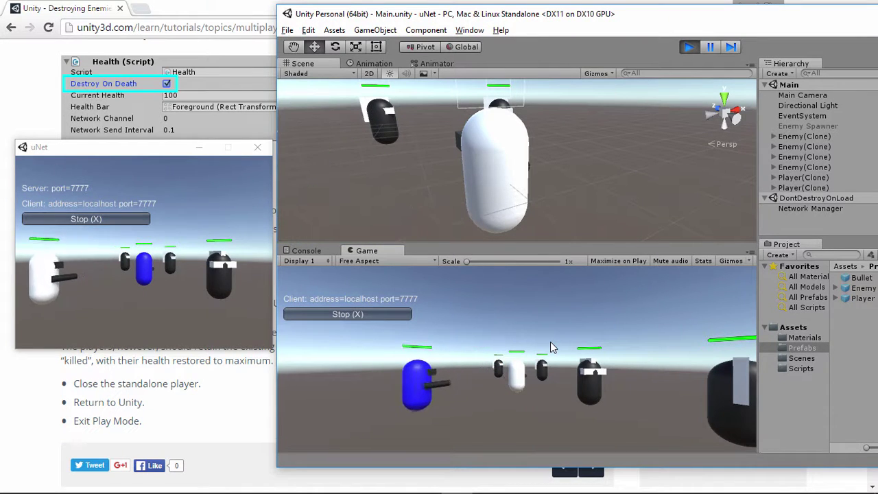
key(Down)
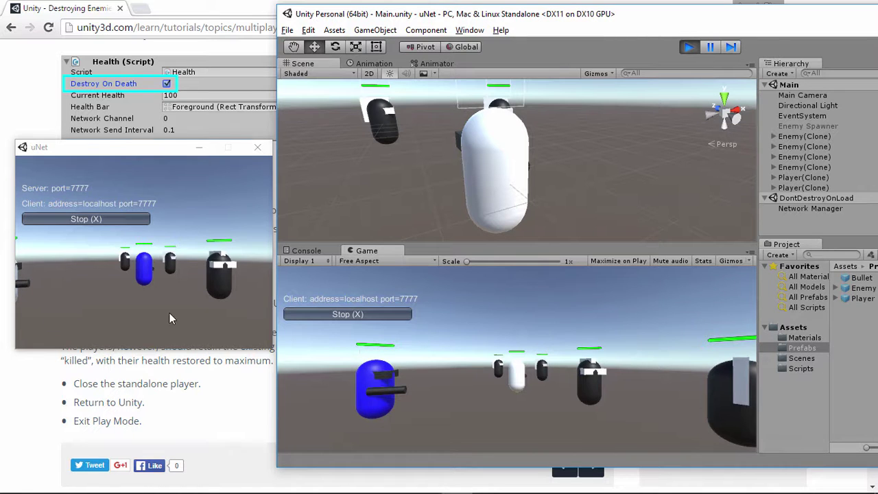
In the standalone host window, move the host player left, aim, and fire two bullets at the client.
click(170, 318)
key(Down)
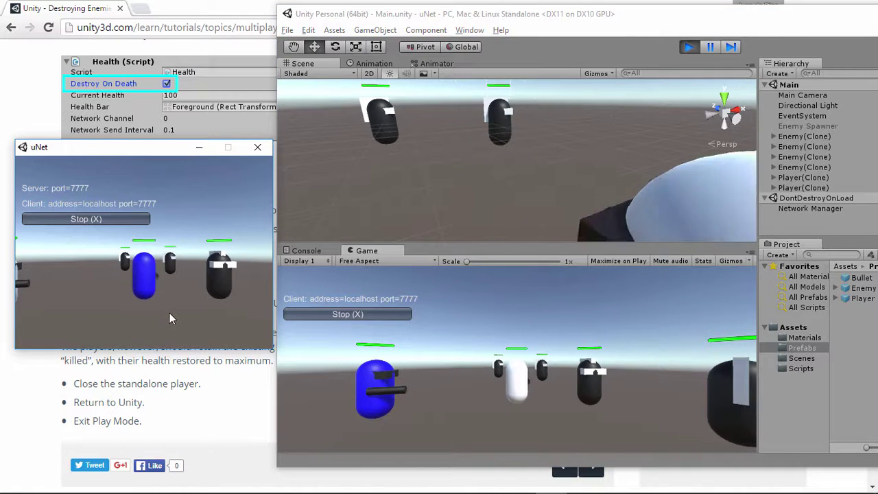
key(Left)
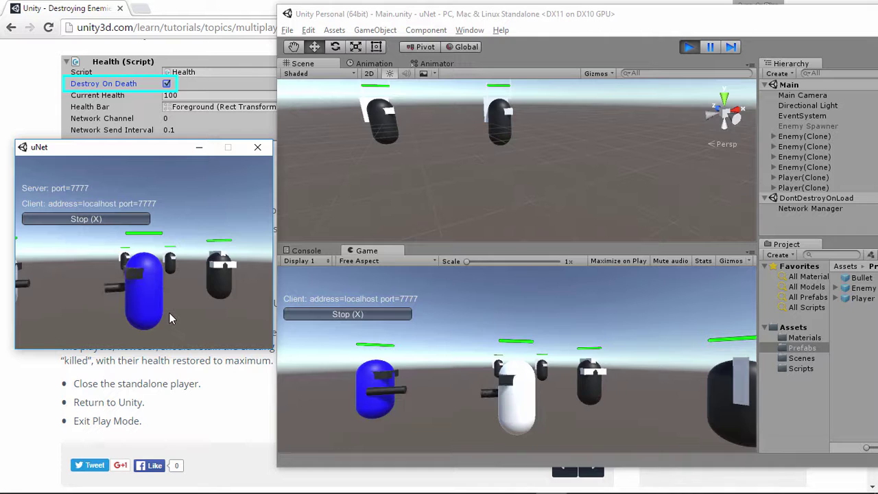
key(Down)
key(Left)
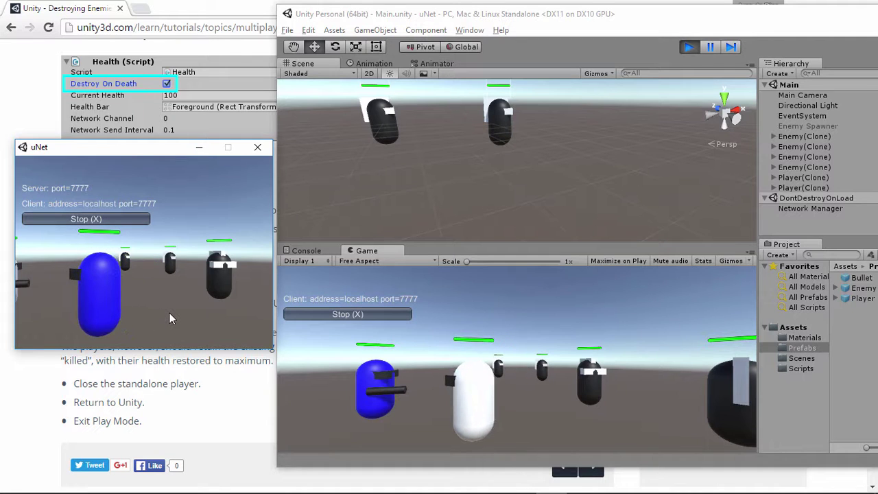
key(space)
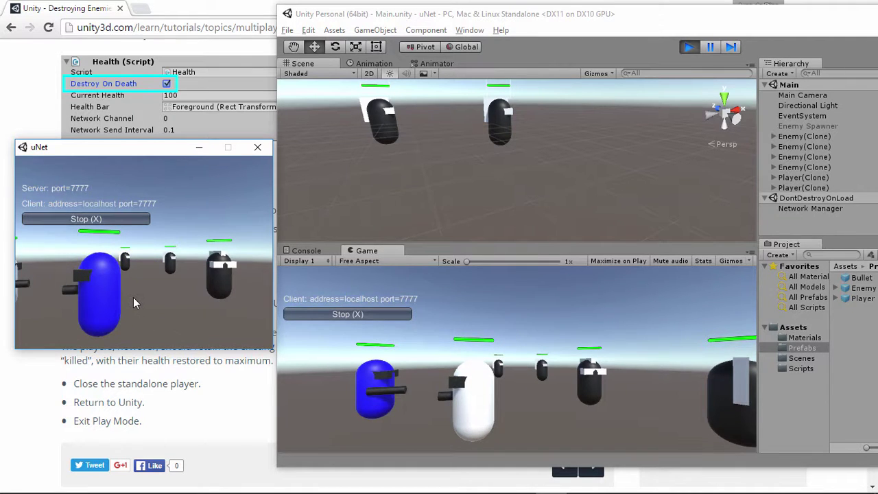
key(space)
Fire the client player's bullets at the host to drain its health, then switch to Visual Studio.
click(392, 412)
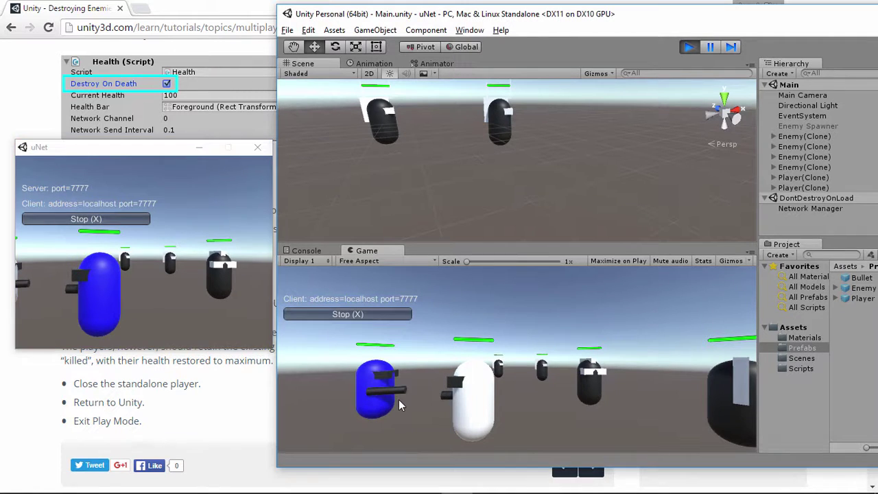
key(space)
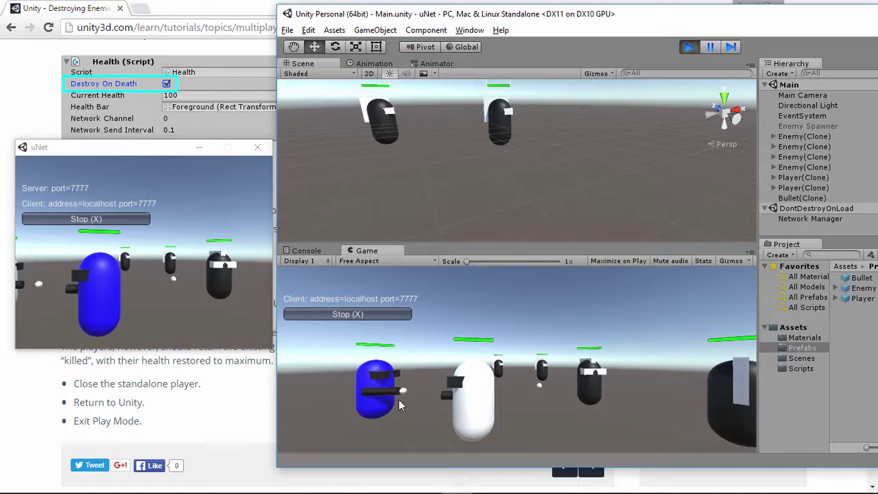
key(space)
key(space)
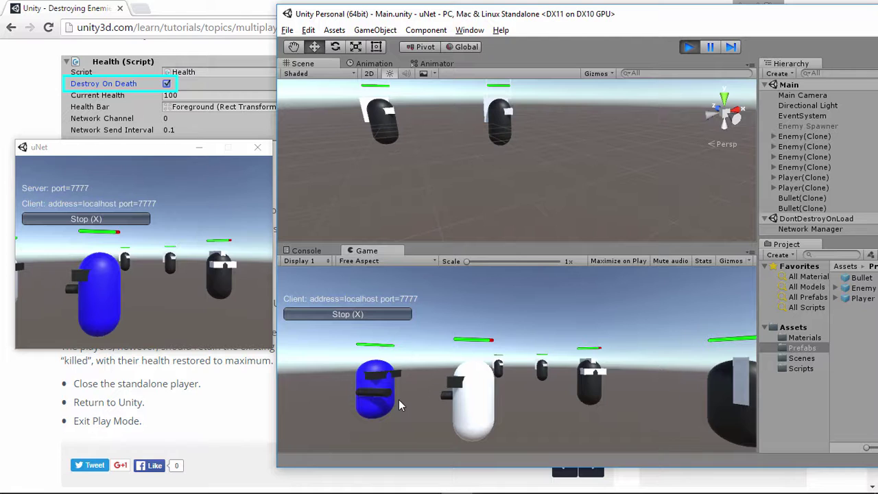
key(space)
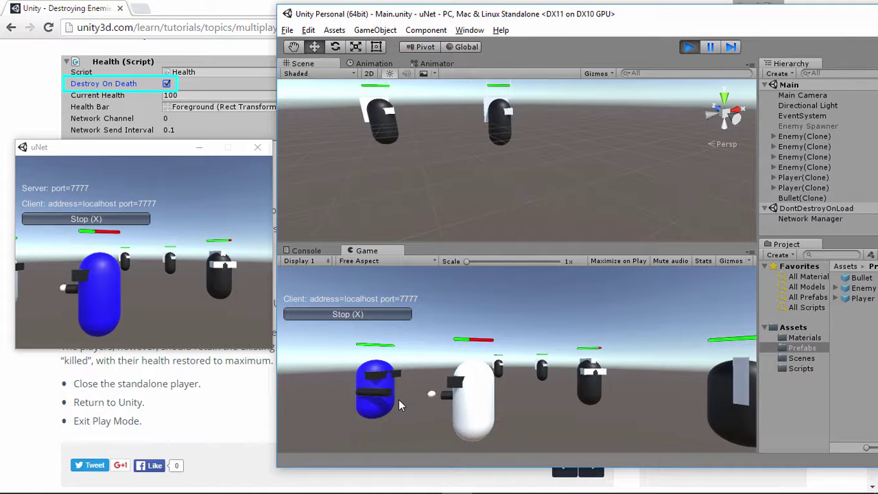
key(alt+Tab)
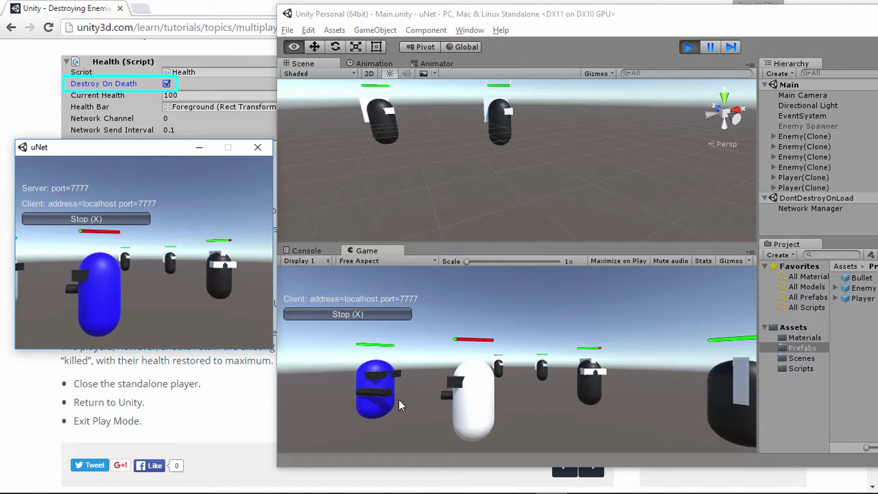
key(alt+Tab)
key(alt+Tab)
key(alt+Tab)
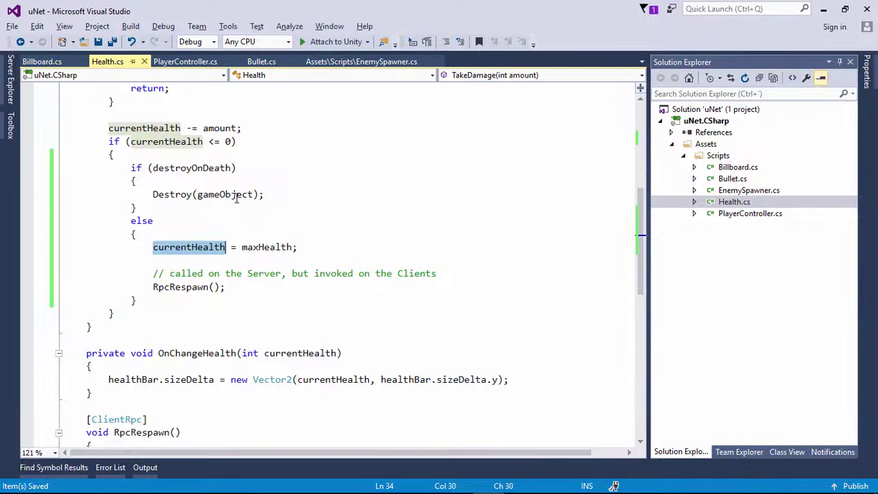
Highlight the destroyOnDeath check and currentHealth reset in TakeDamage, then return to the Unity editor.
double_click(190, 170)
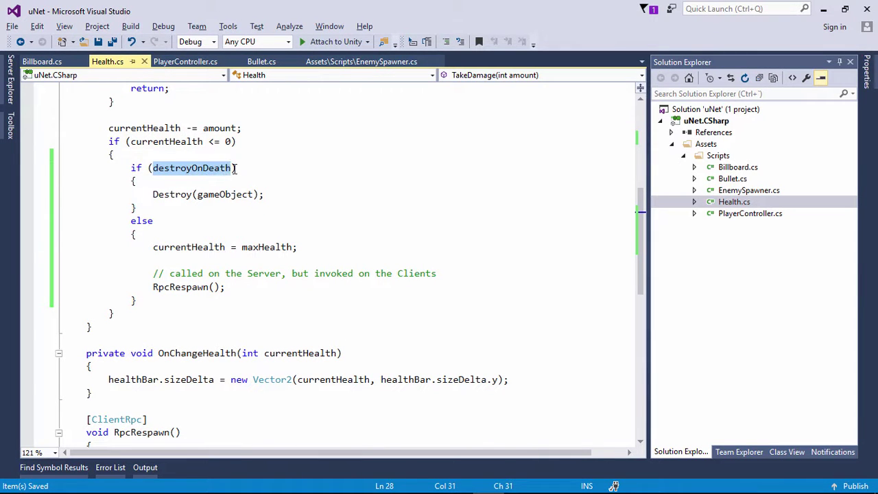
mouse_move(151, 247)
mouse_down()
mouse_move(221, 247)
mouse_move(183, 291)
mouse_up()
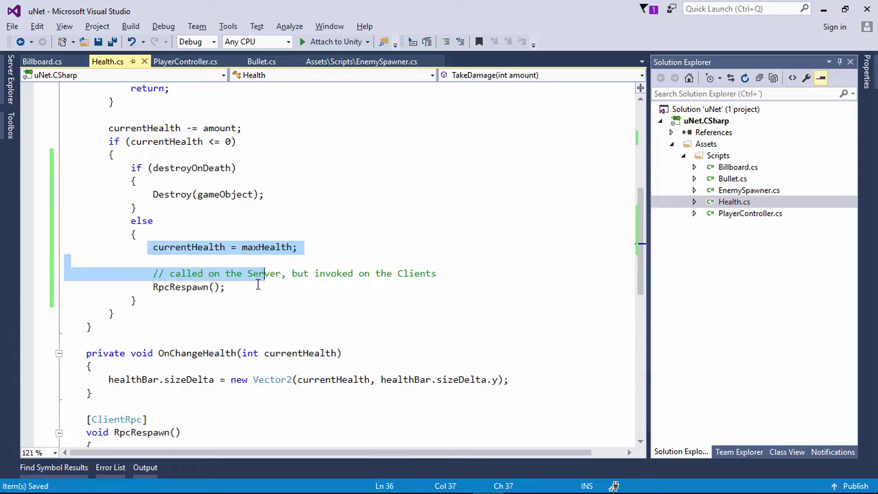
key(alt+Tab)
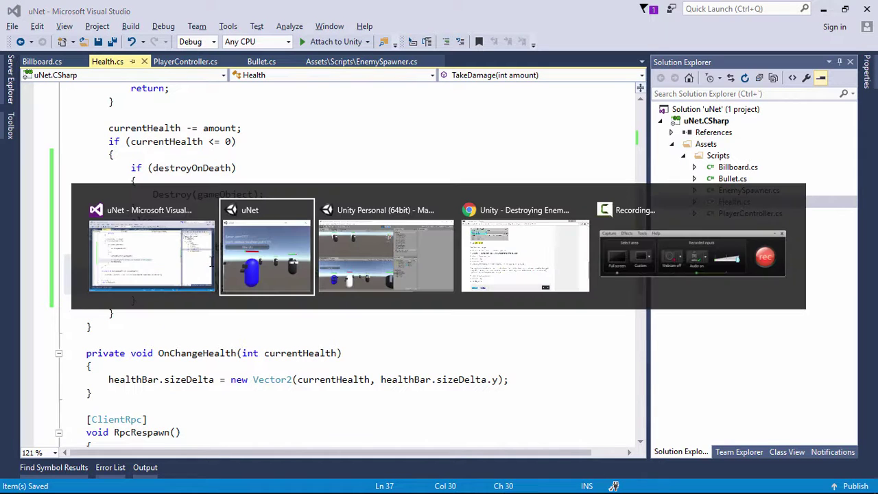
key(alt+Tab)
key(alt+Tab)
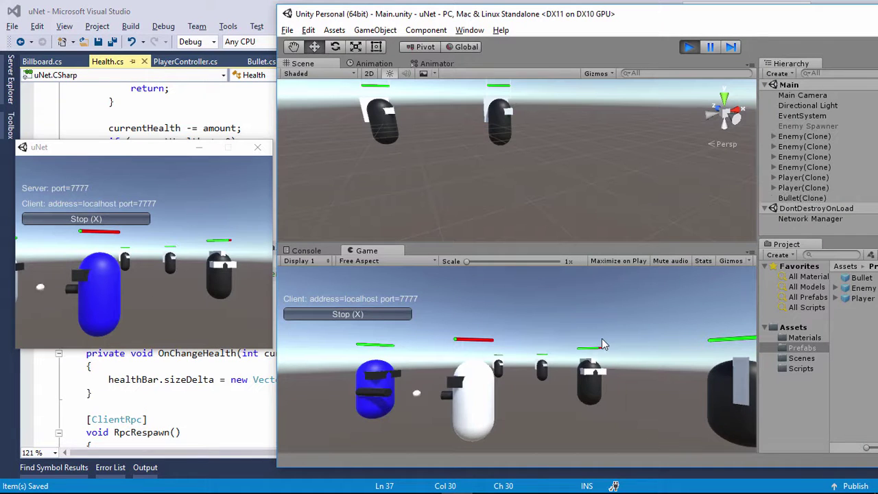
Move the player forward, turn it right, and fire a bullet at an enemy.
key(Up)
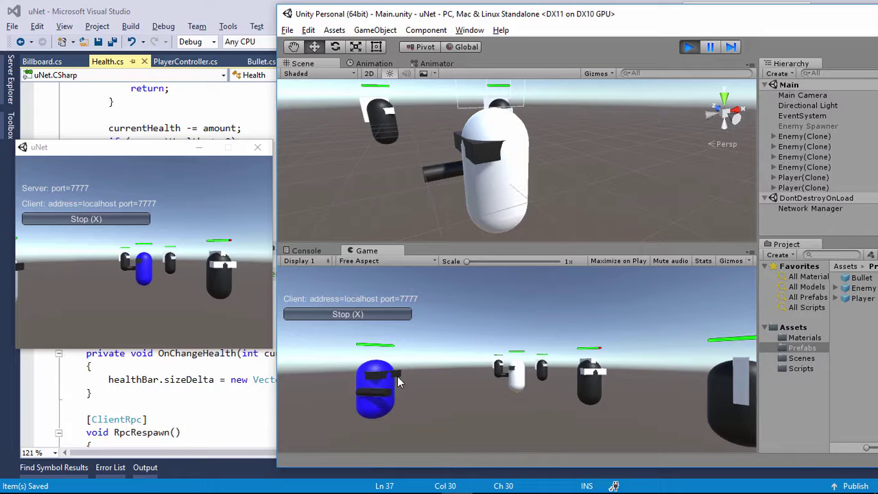
key(Right)
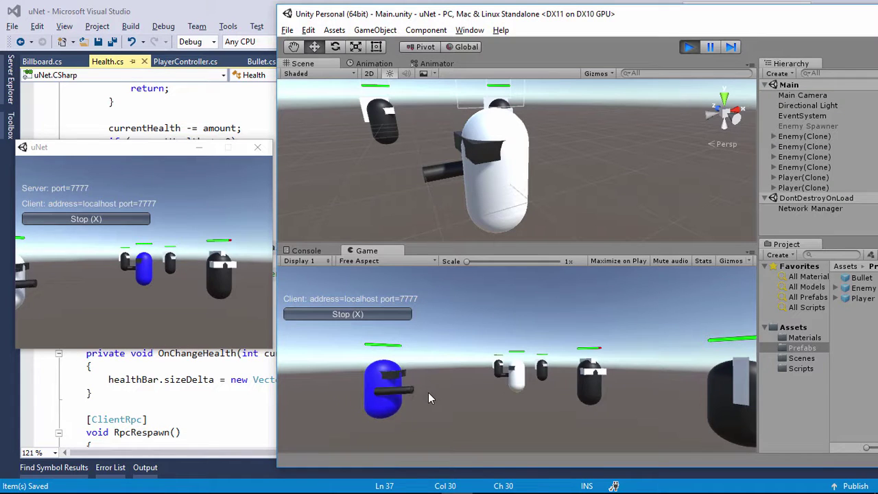
key(Up)
key(Up)
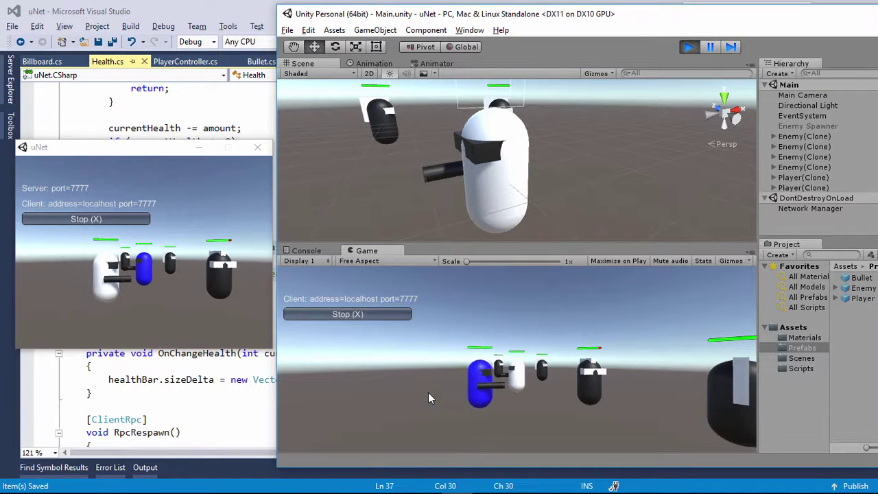
key(space)
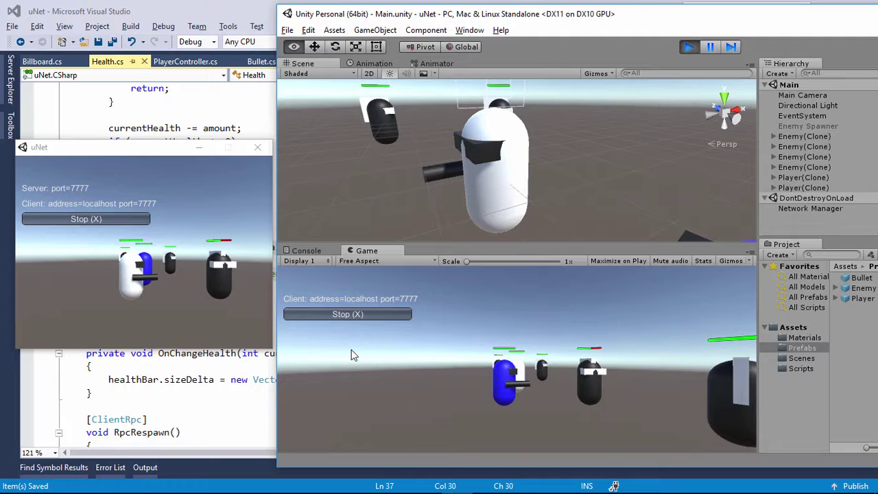
Check destroyOnDeath in the Health script, then return to the game and shoot another enemy.
key(alt+Tab)
key(alt+Tab)
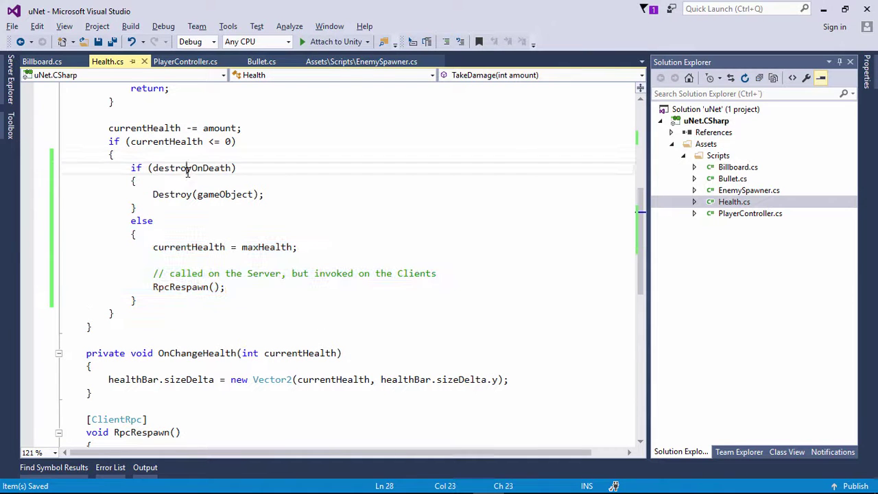
double_click(186, 173)
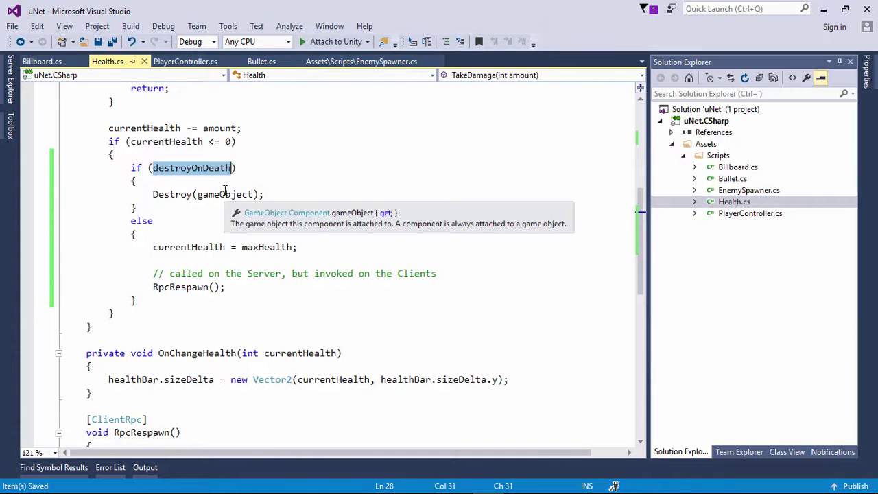
key(alt+Tab)
key(alt+Tab)
key(Tab)
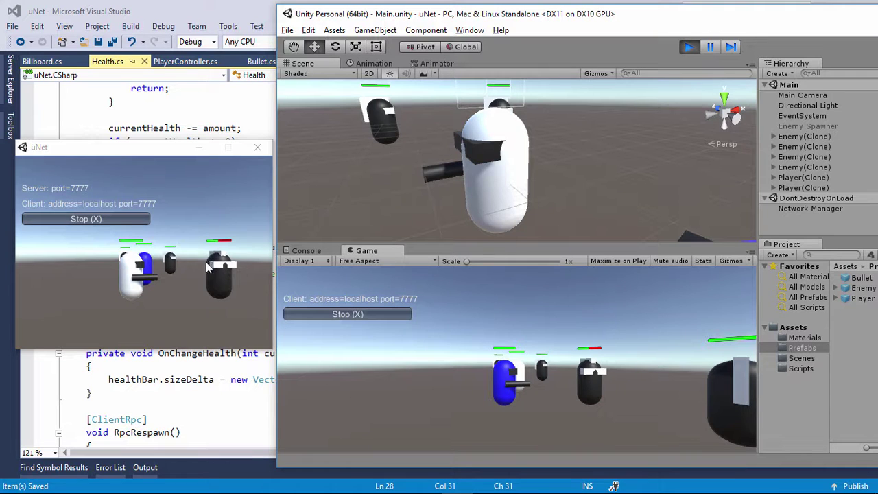
key(space)
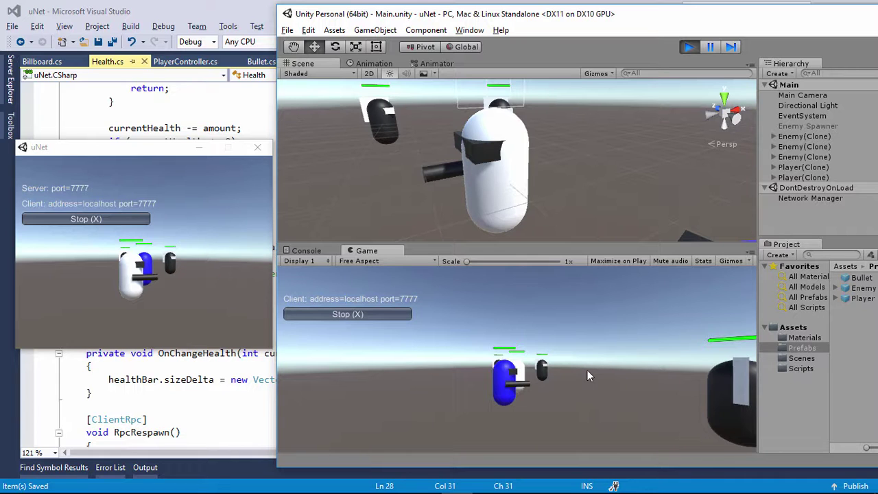
key(alt+Tab)
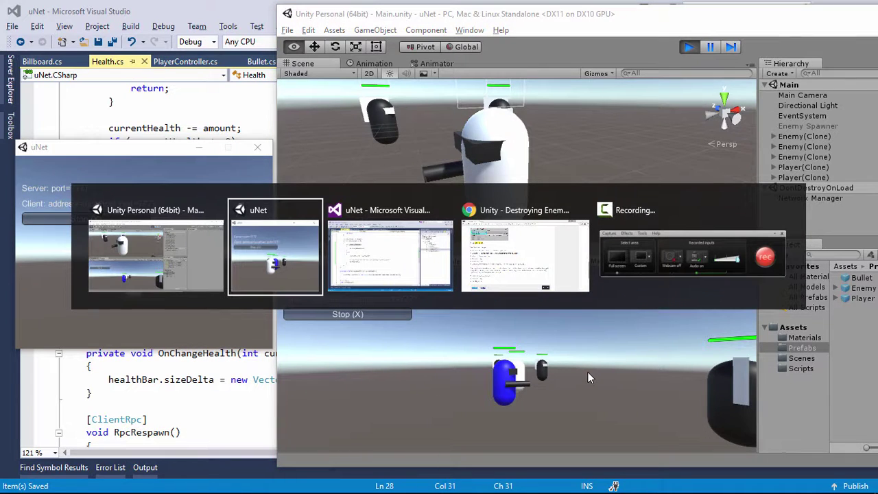
key(alt+Tab)
Highlight the tutorial sentences on enemies dying at zero health and players respawning at the origin.
key(alt+Tab)
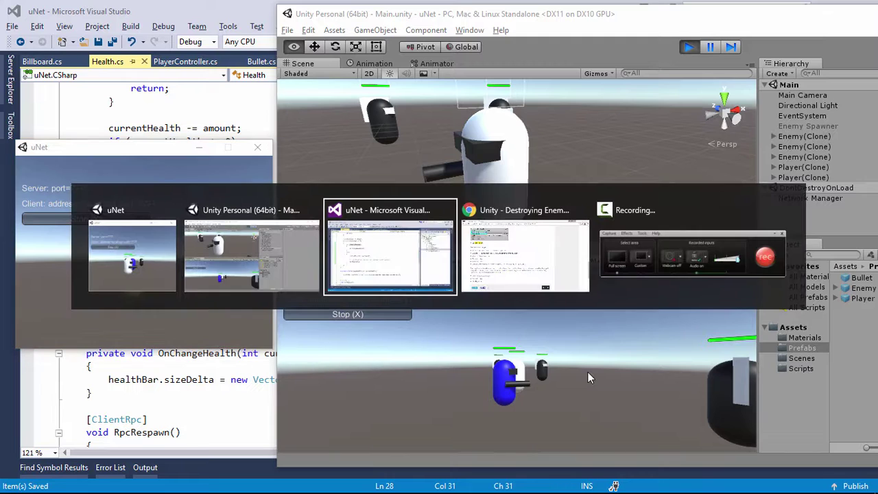
key(alt+Tab)
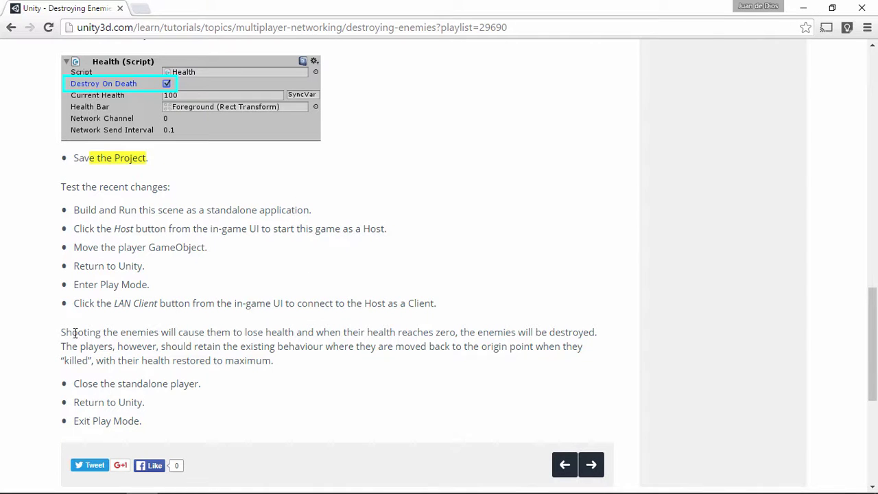
drag(66, 332, 201, 331)
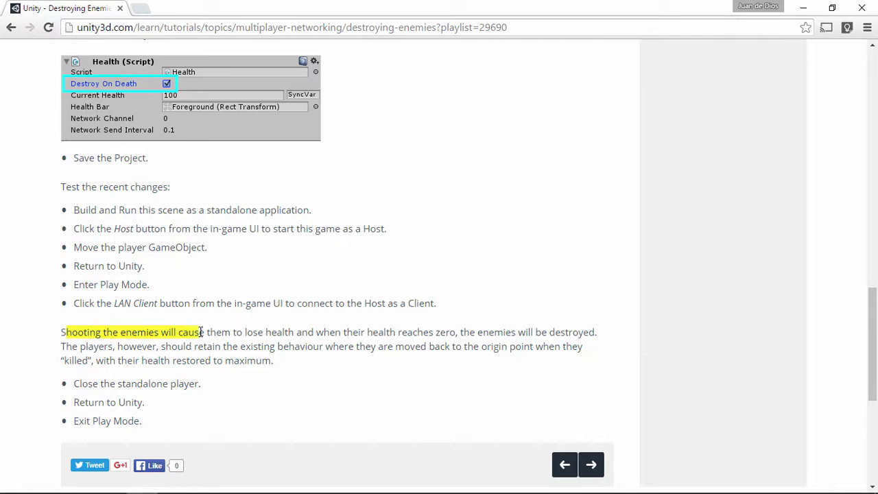
drag(200, 332, 587, 330)
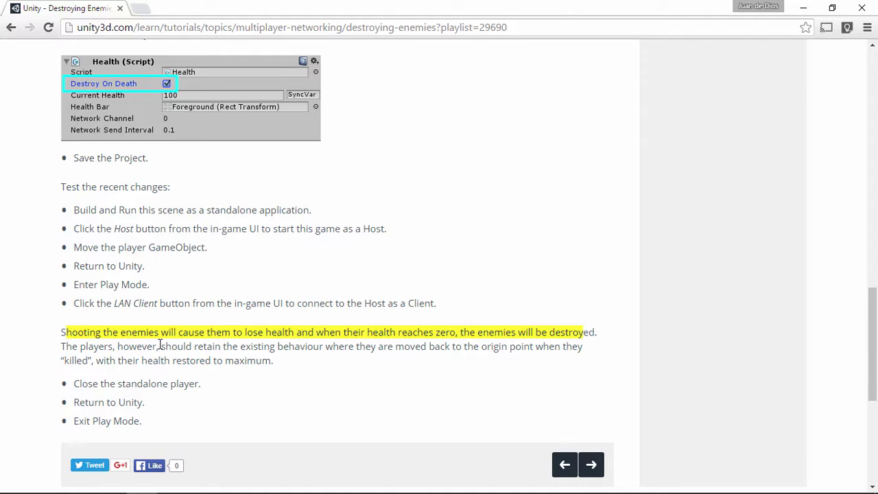
drag(165, 346, 316, 348)
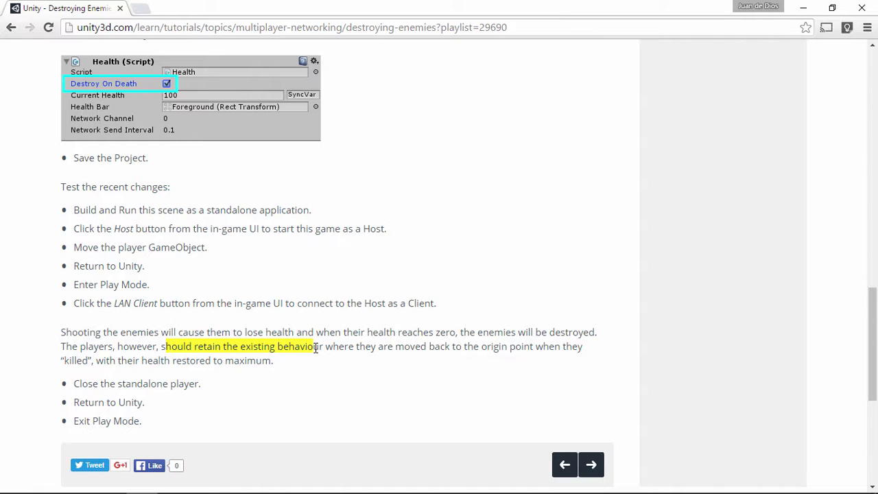
drag(316, 348, 466, 347)
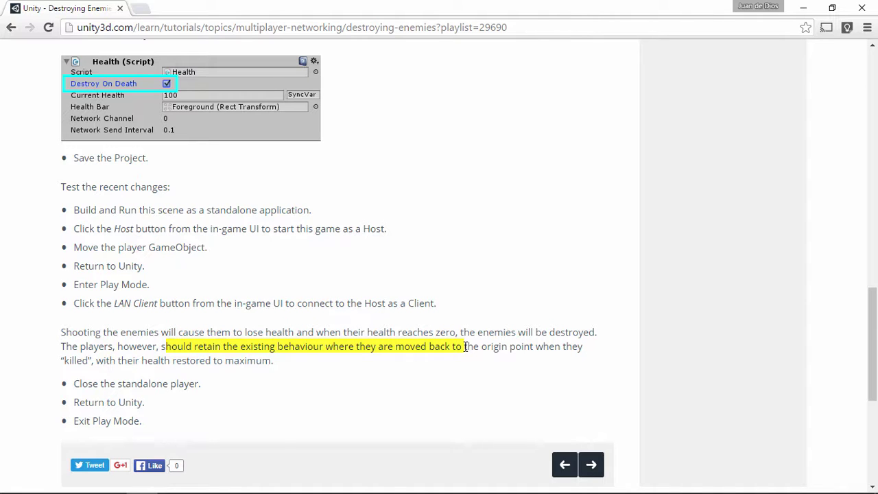
mouse_move(466, 348)
mouse_down()
mouse_move(87, 361)
mouse_move(258, 356)
mouse_up()
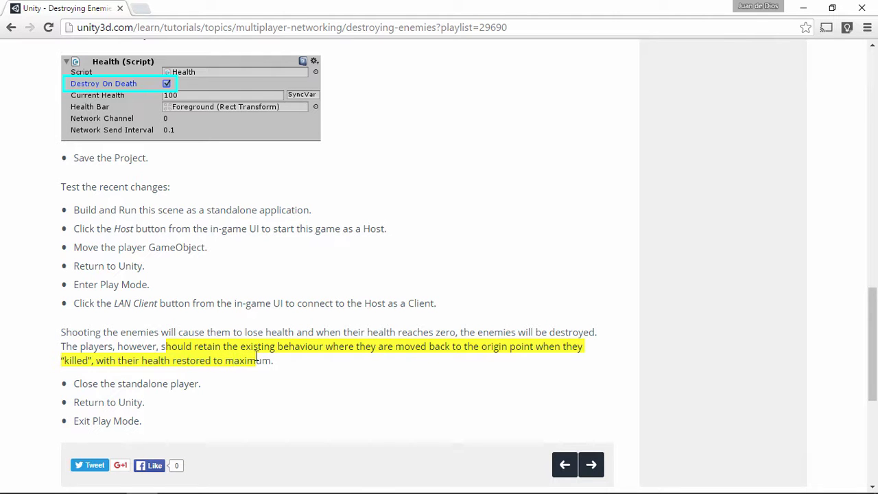
Scroll up to the tutorial's final Health script and bring the uNet game window forward.
scroll(94, 384, down, 1)
scroll(523, 254, up, 6)
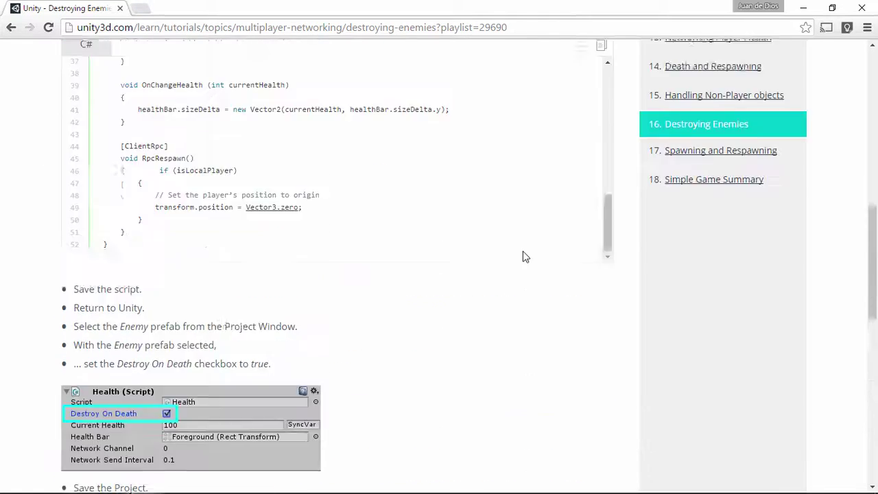
scroll(529, 282, up, 1)
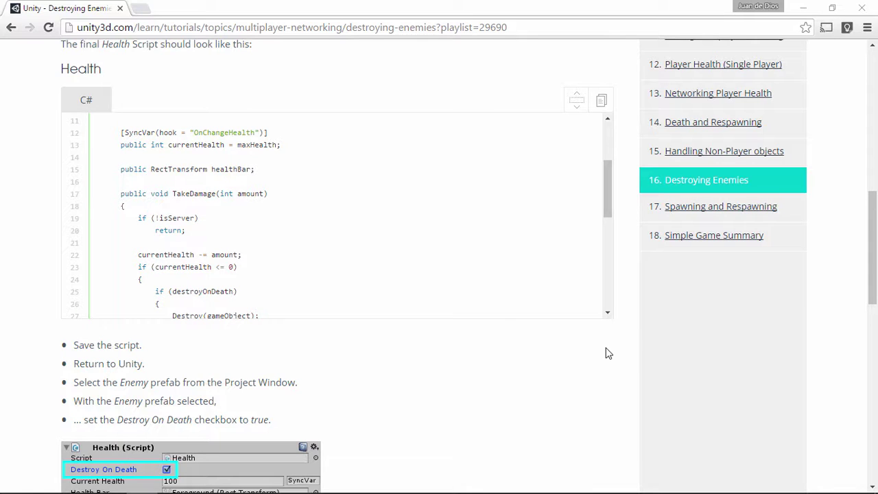
key(alt+Tab)
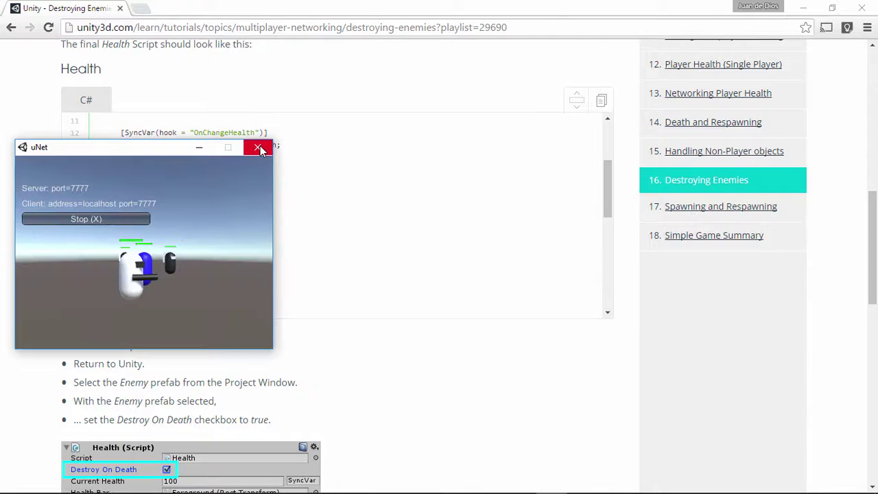
Close the standalone uNet game, stop Play Mode, maximize the editor, and cycle to Visual Studio and Chrome.
click(257, 148)
key(alt+Tab)
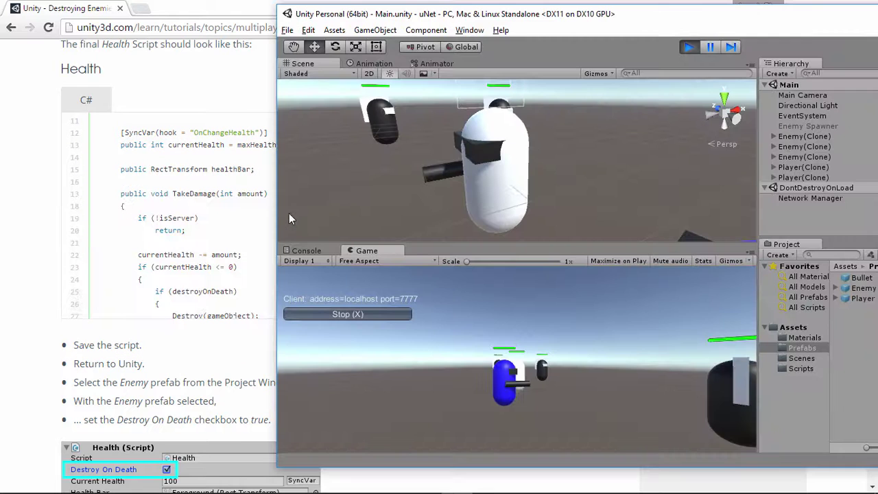
click(689, 46)
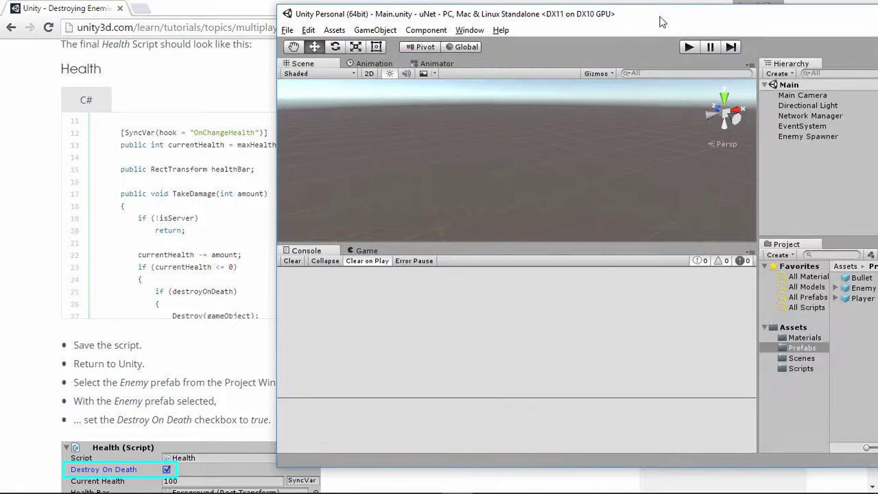
double_click(662, 20)
key(alt+Tab)
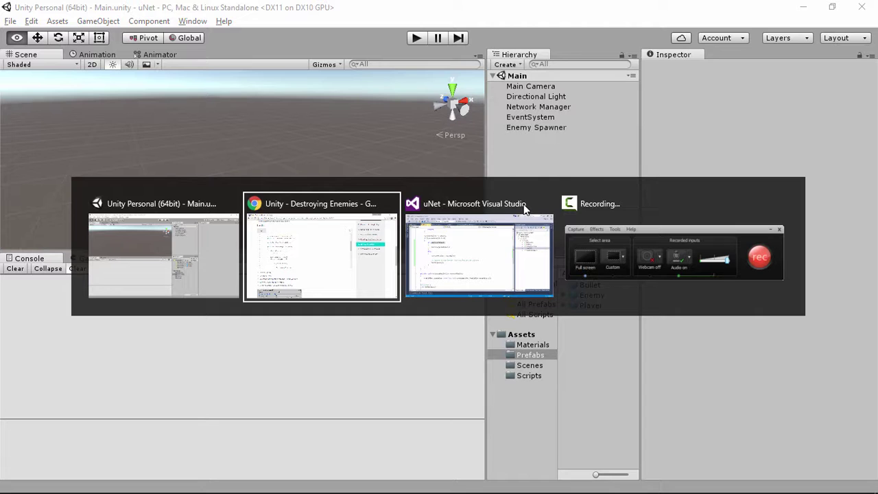
key(Tab)
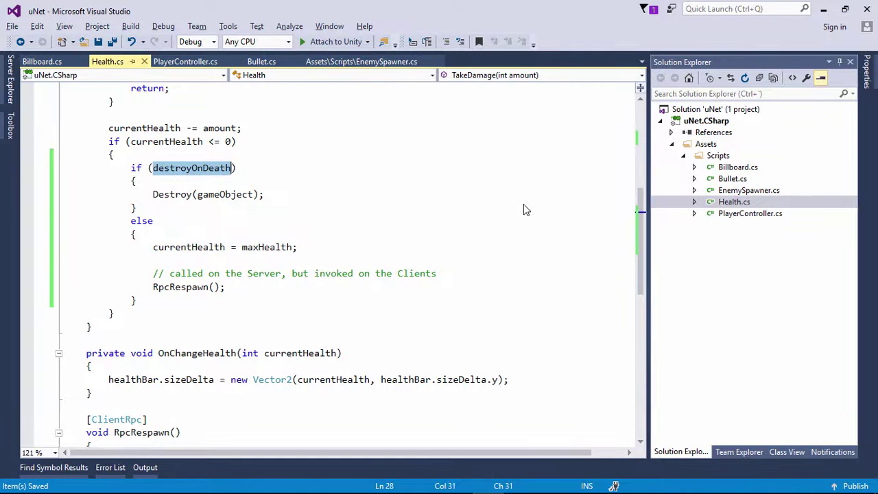
key(alt+Tab)
key(Tab)
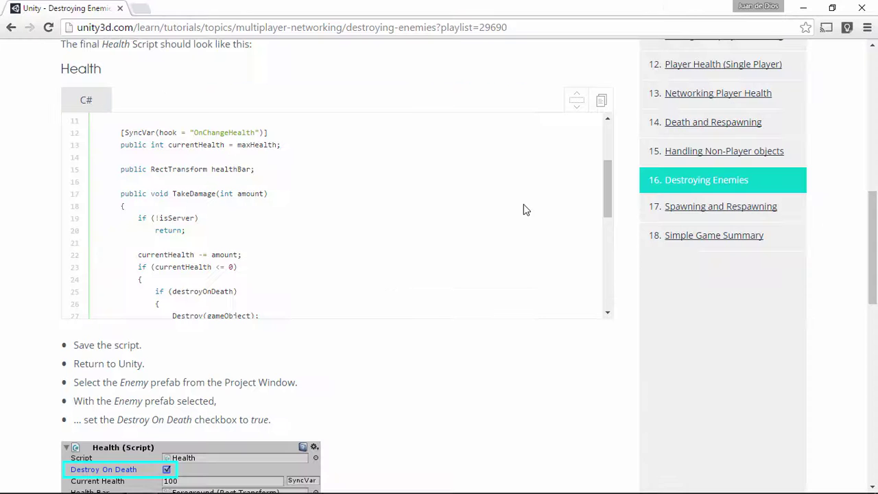